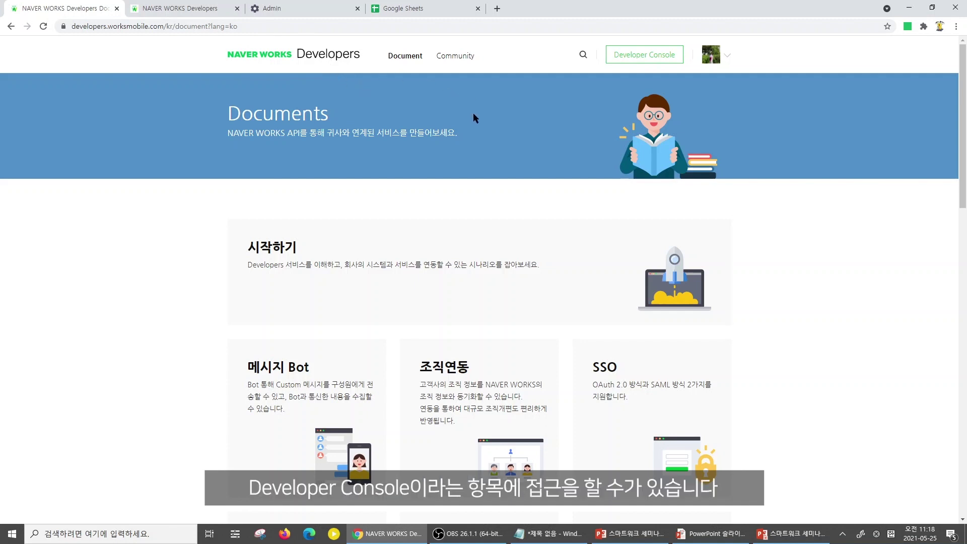
Open the Developer Console and review the API ID, consumer keys and server list
left_click(627, 55)
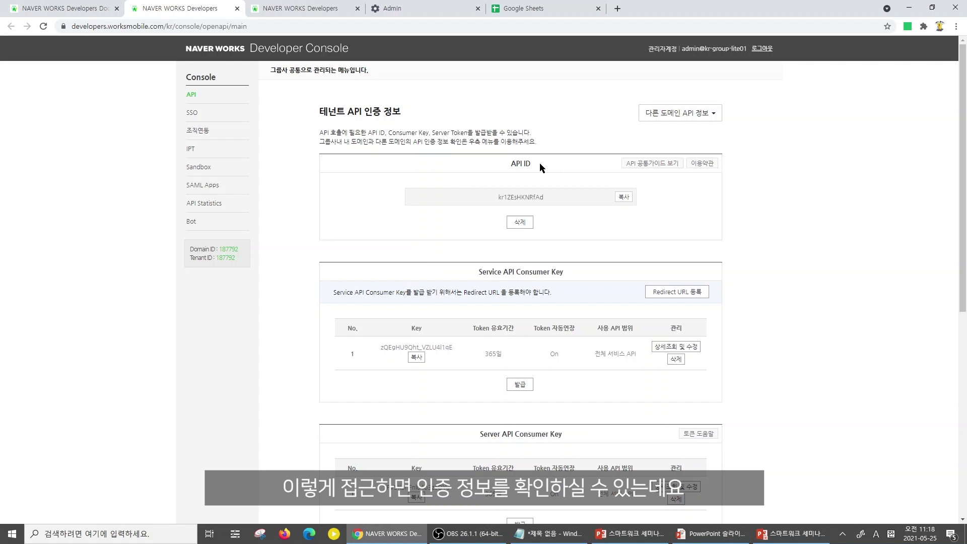
left_click_drag(506, 165, 535, 166)
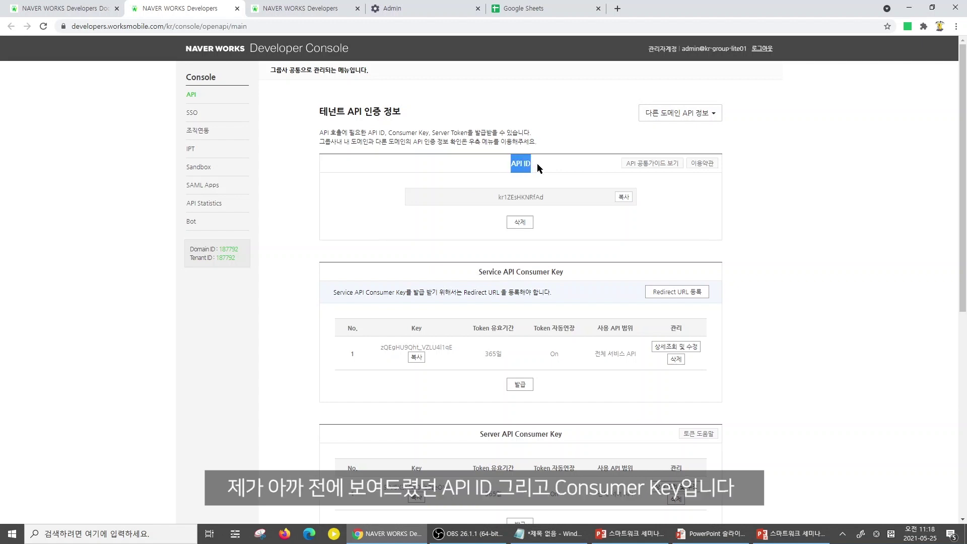
scroll(573, 201, "down", 3)
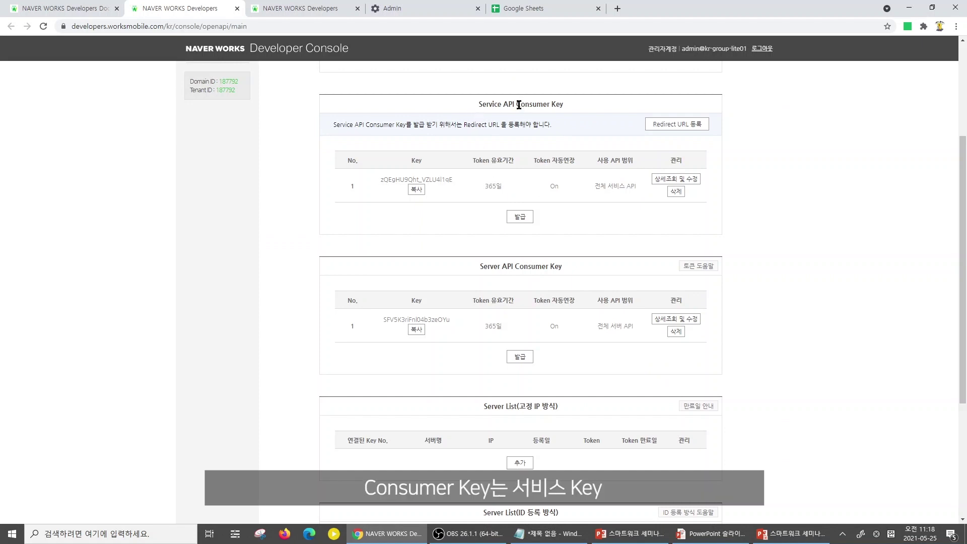
left_click_drag(519, 104, 563, 103)
left_click(563, 104)
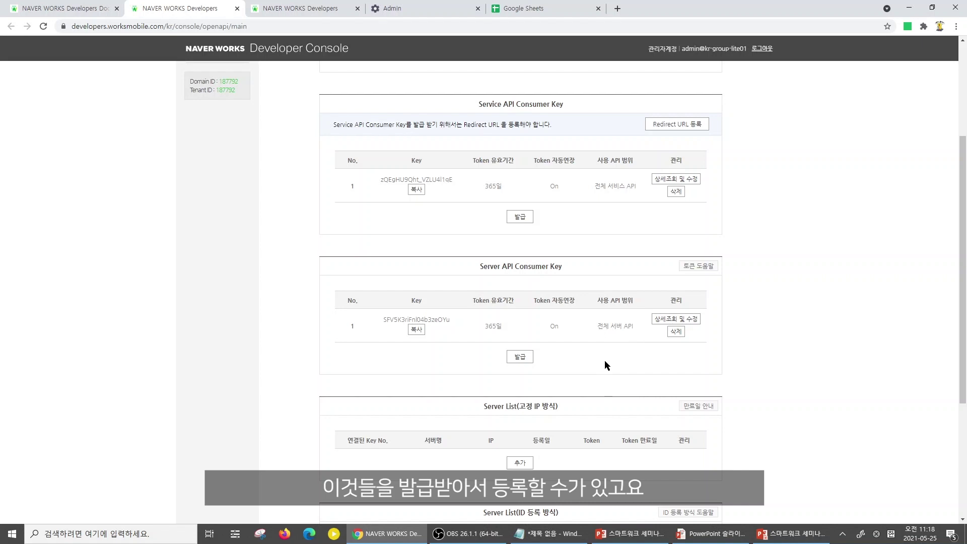
scroll(607, 363, "down", 5)
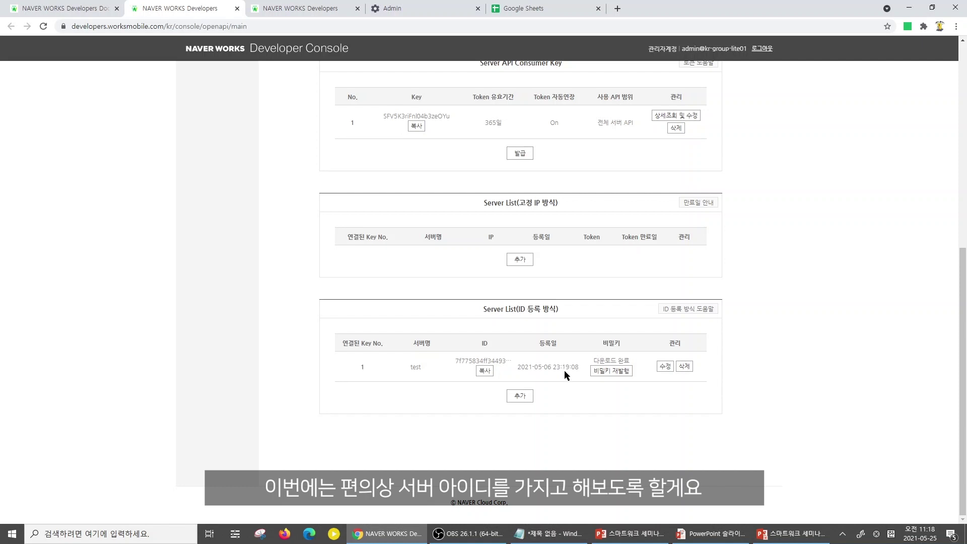
scroll(565, 370, "up", 7)
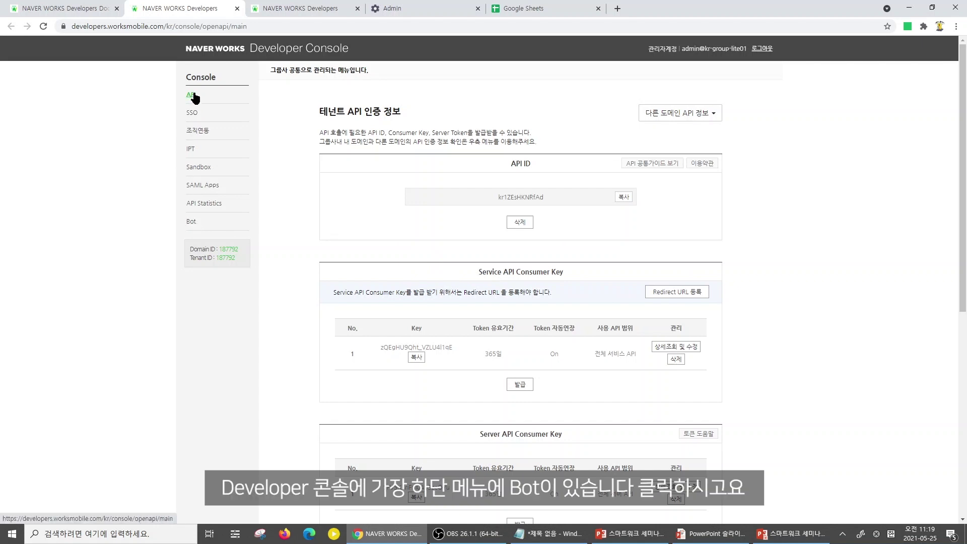
Start registering a new bot named '근태관리 bot' on the Bot page
left_click(191, 223)
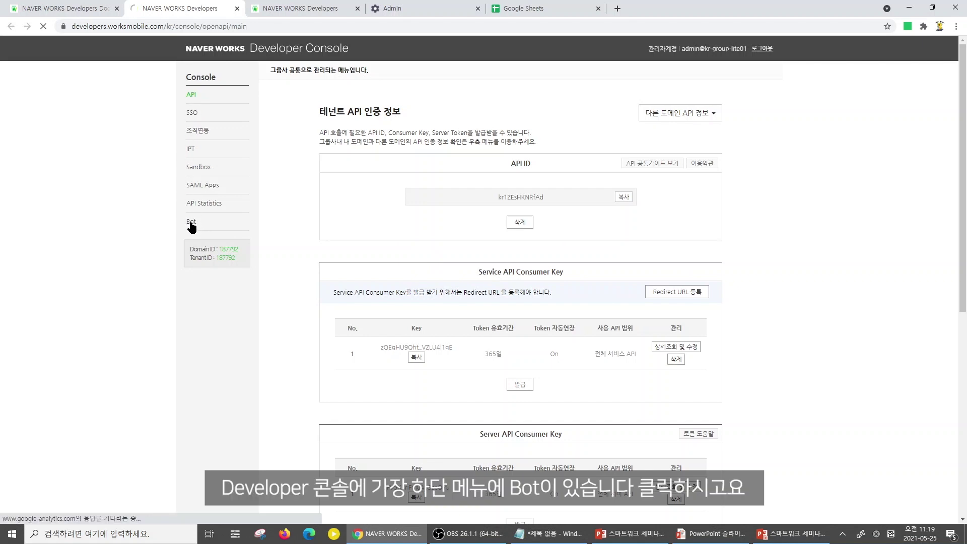
left_click(683, 190)
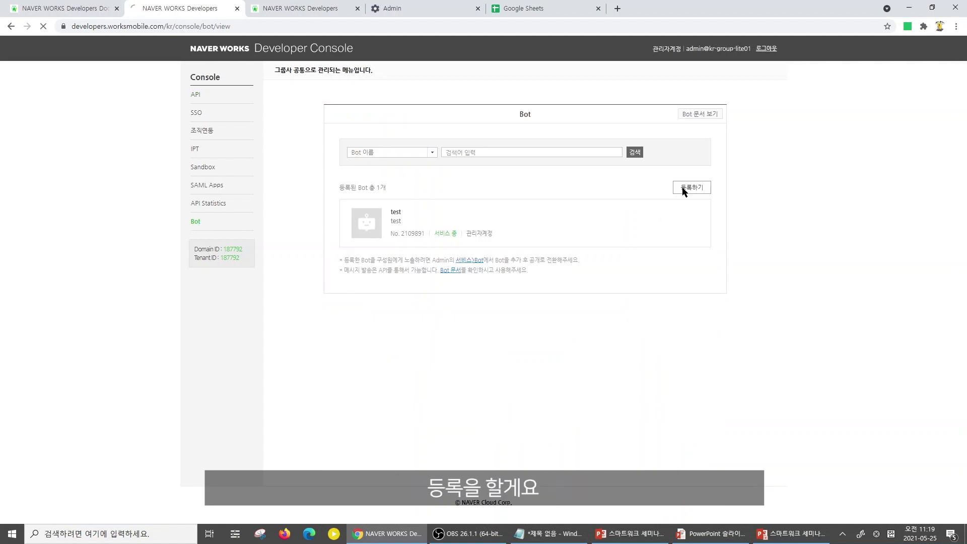
left_click(548, 248)
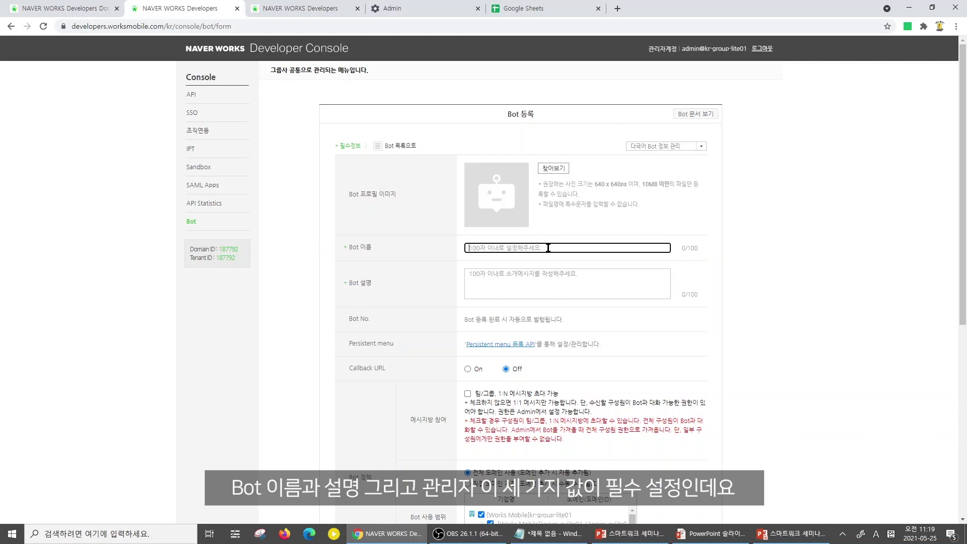
key("Hangul")
type("근태관리")
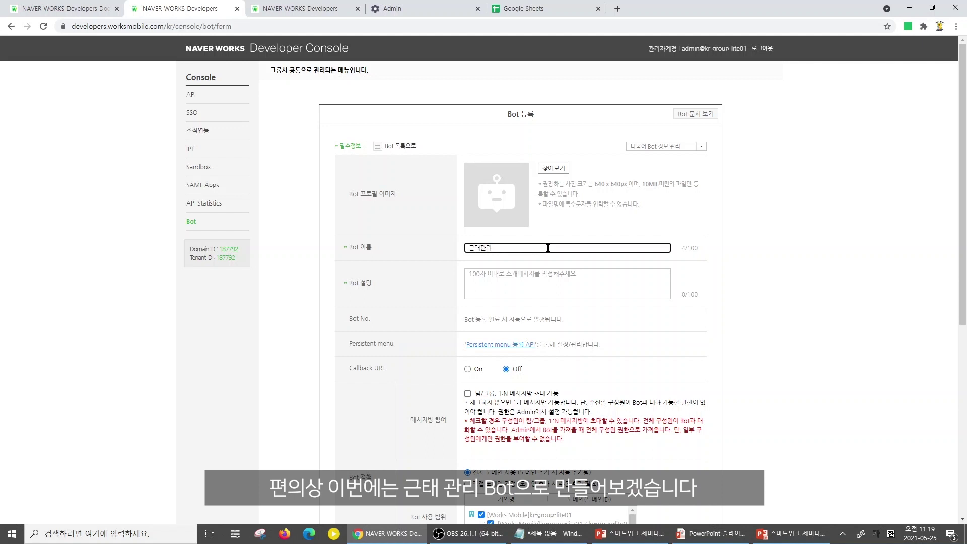
key("Hangul")
type("bot")
scroll(544, 255, "down", 2)
type("t")
Give the bot the description '근태관리 bot 입니다.'
left_click(491, 164)
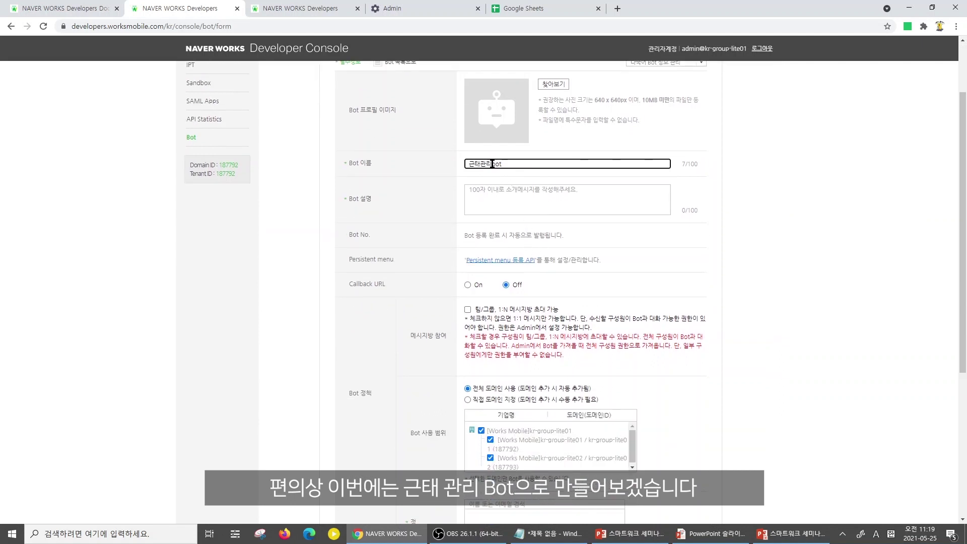
triple_click(512, 164)
key("ctrl+c")
left_click(537, 188)
key("ctrl+v")
key("Hangul")
type("이")
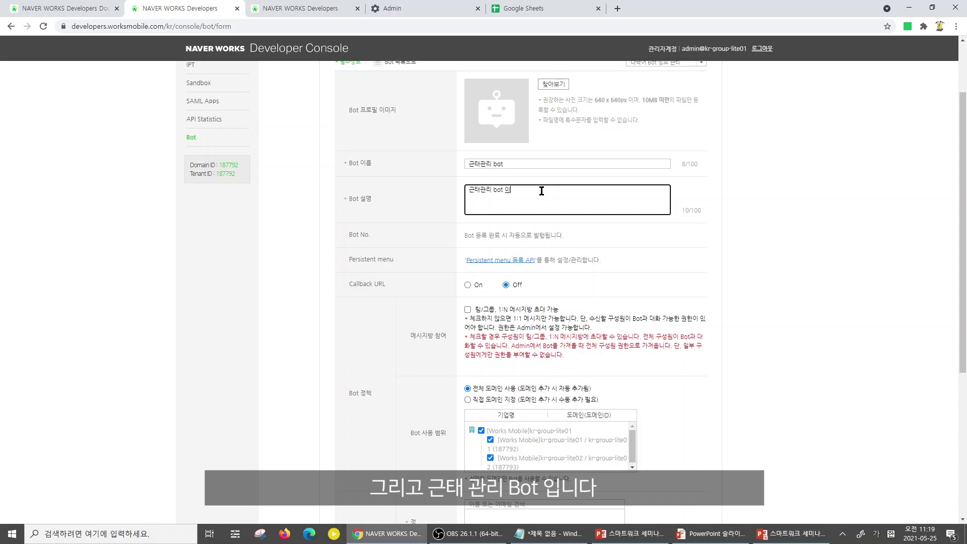
type("니다.")
Make the admin account the primary manager and save the new bot
scroll(543, 272, "down", 5)
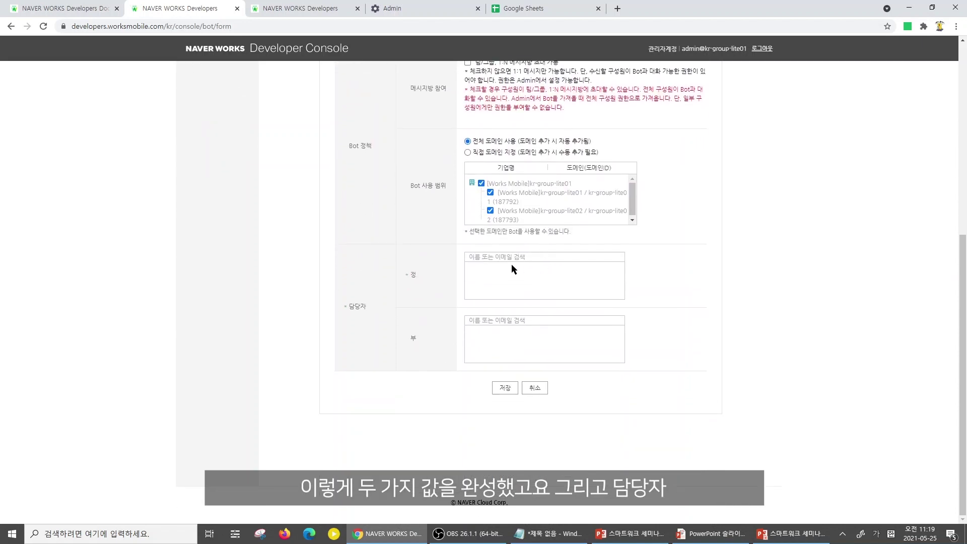
left_click(508, 258)
key("Hangul")
type("ad")
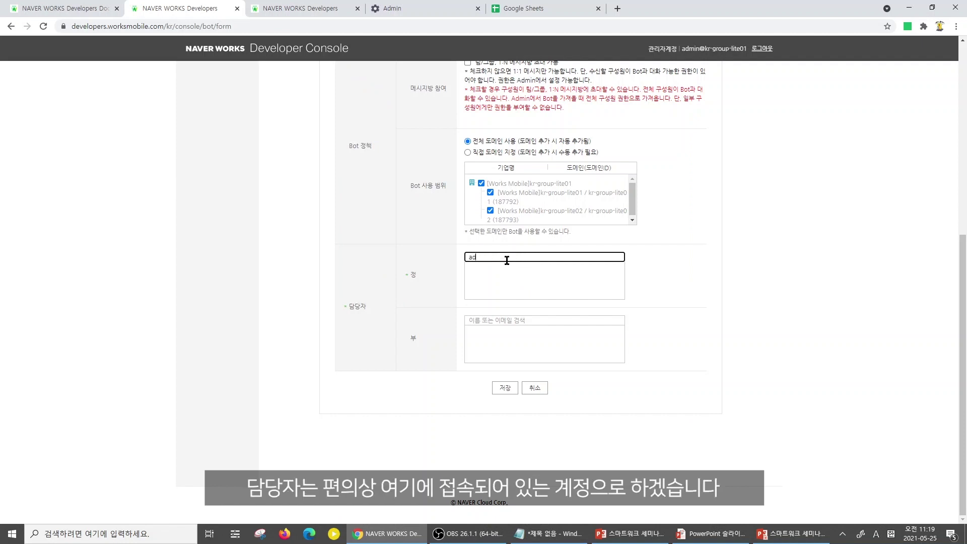
left_click(542, 271)
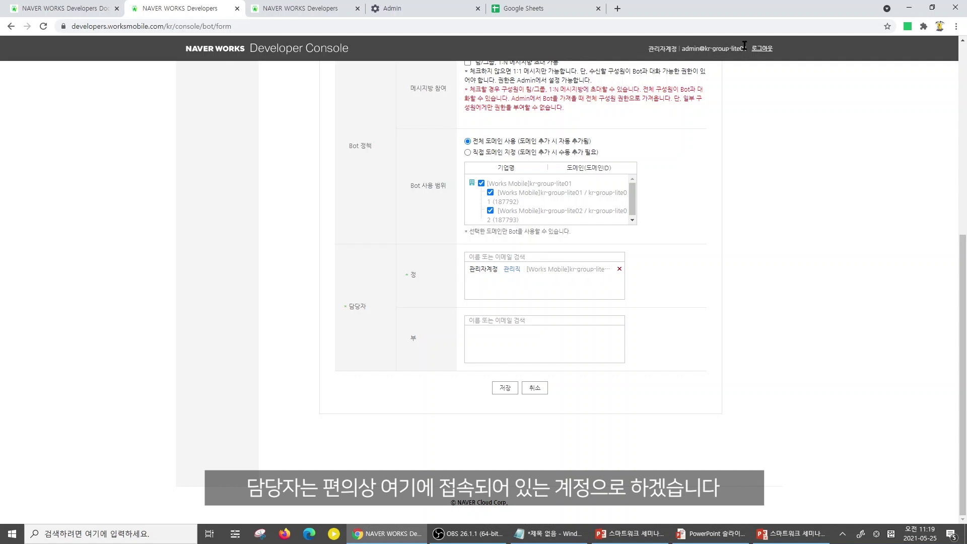
left_click_drag(749, 49, 672, 71)
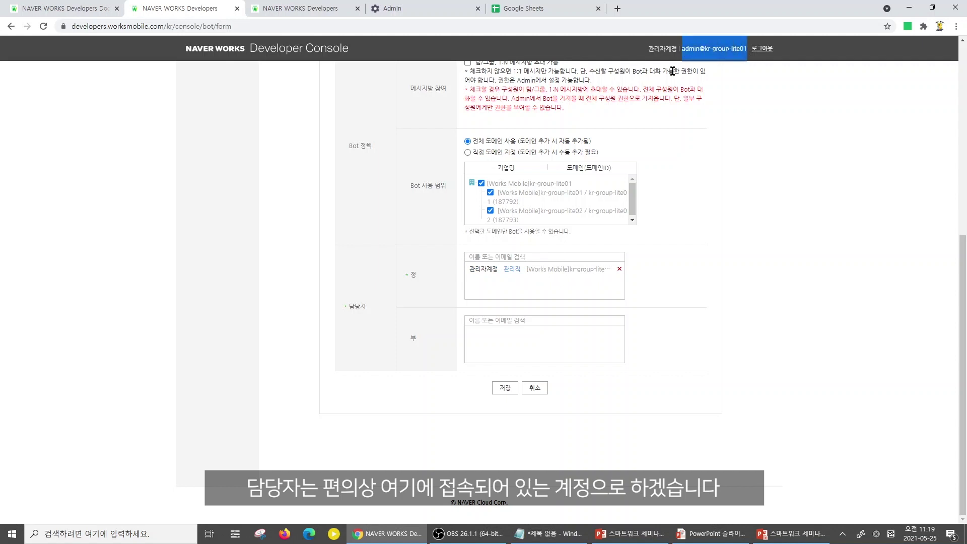
left_click(506, 389)
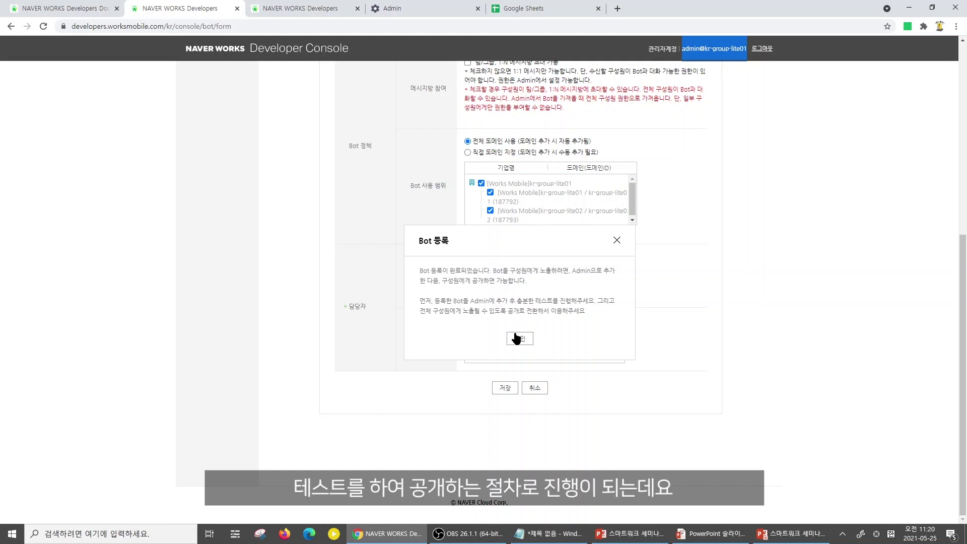
left_click(516, 335)
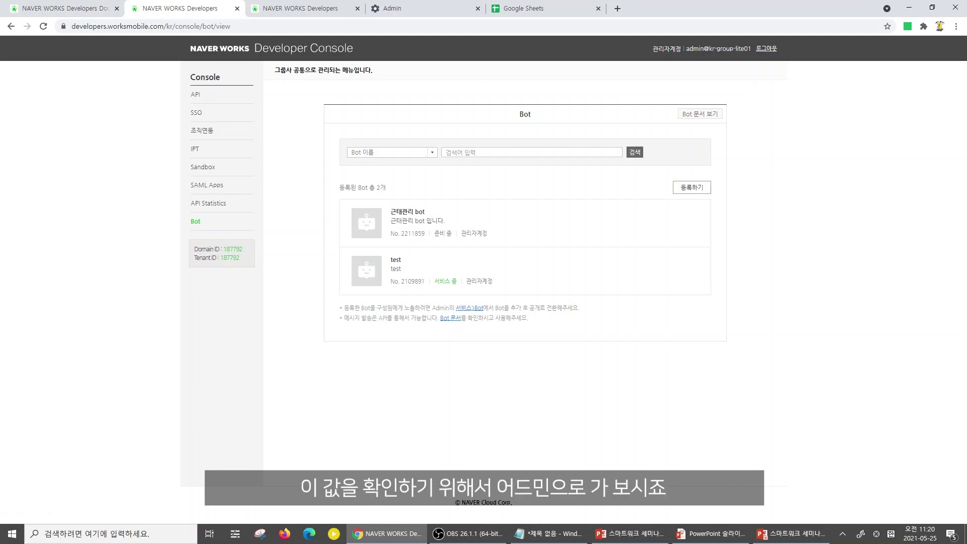
Add 근태관리 bot from the Developer Console to the company's bots in Admin
left_click(437, 15)
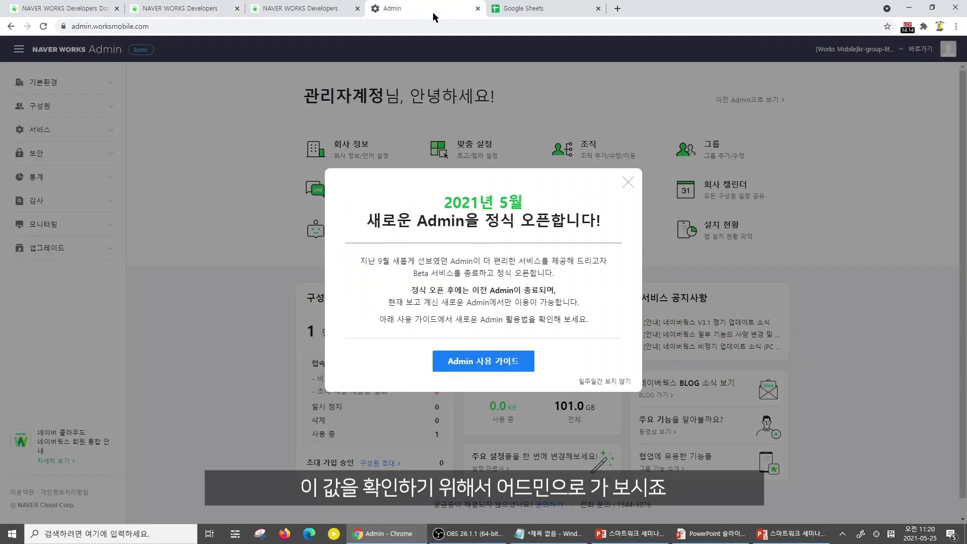
left_click(625, 186)
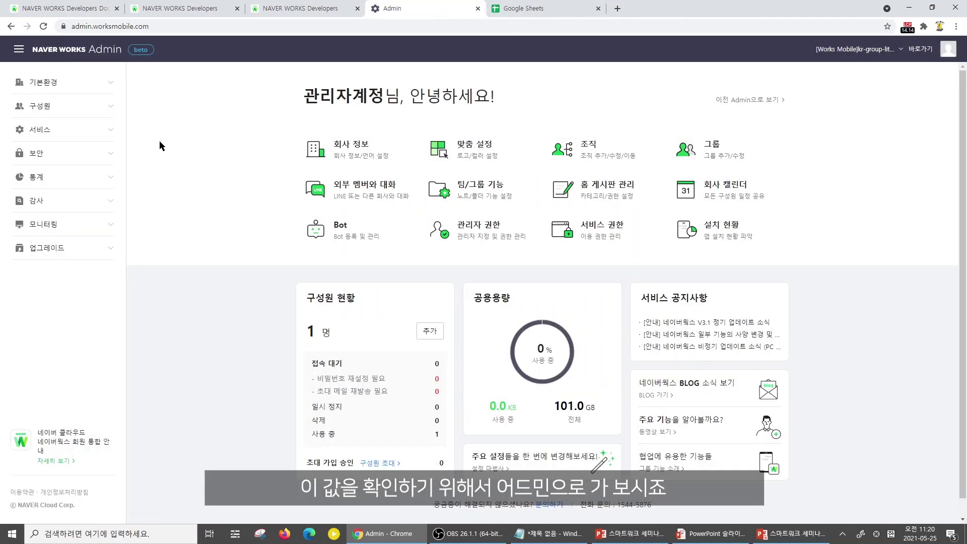
left_click(104, 133)
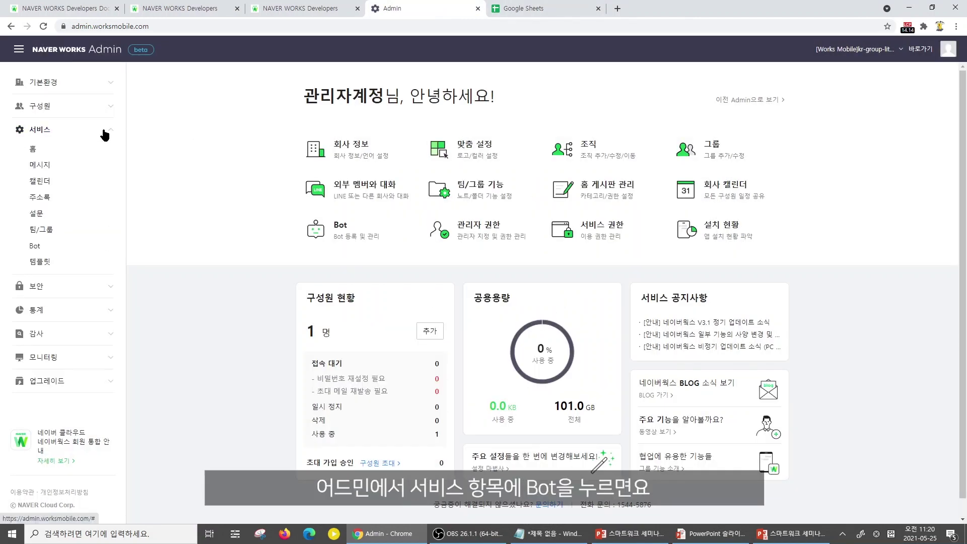
left_click(51, 250)
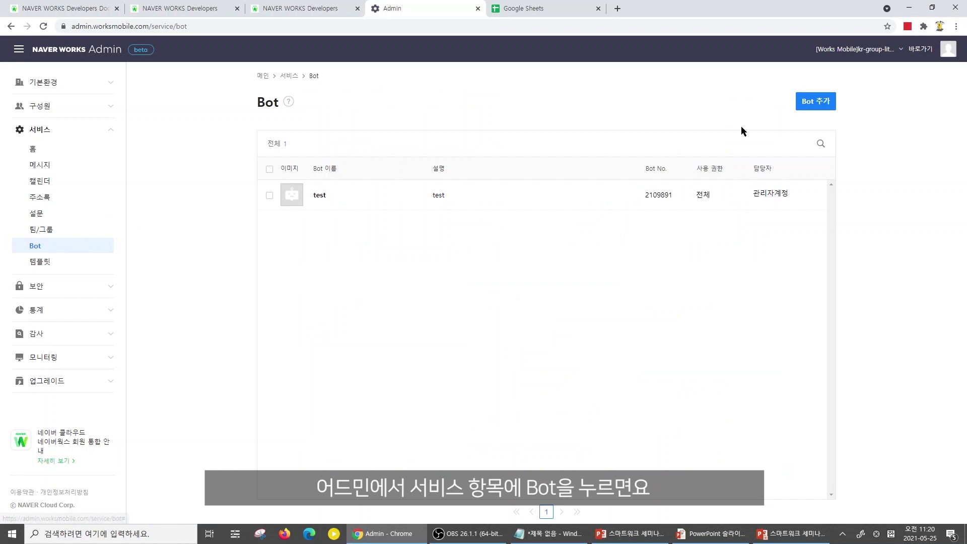
left_click(815, 101)
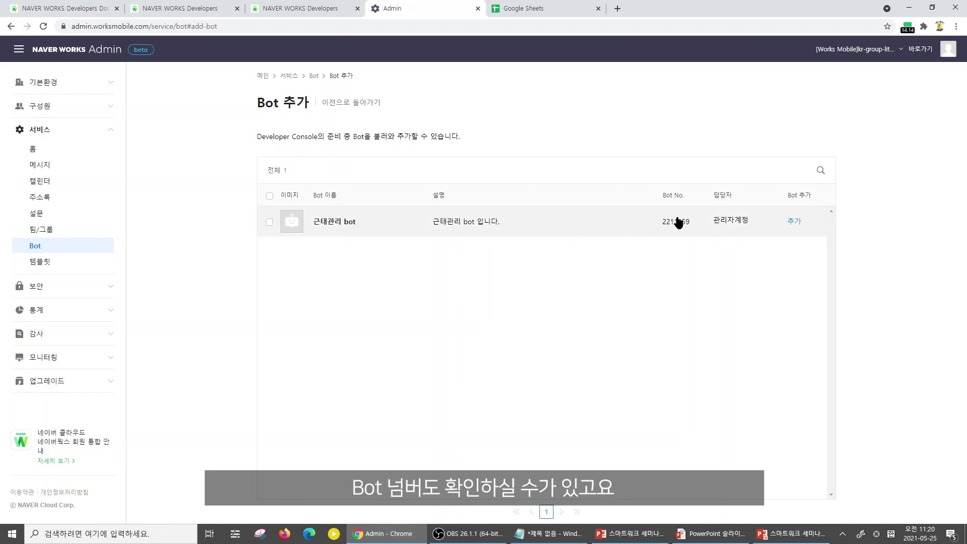
left_click(269, 222)
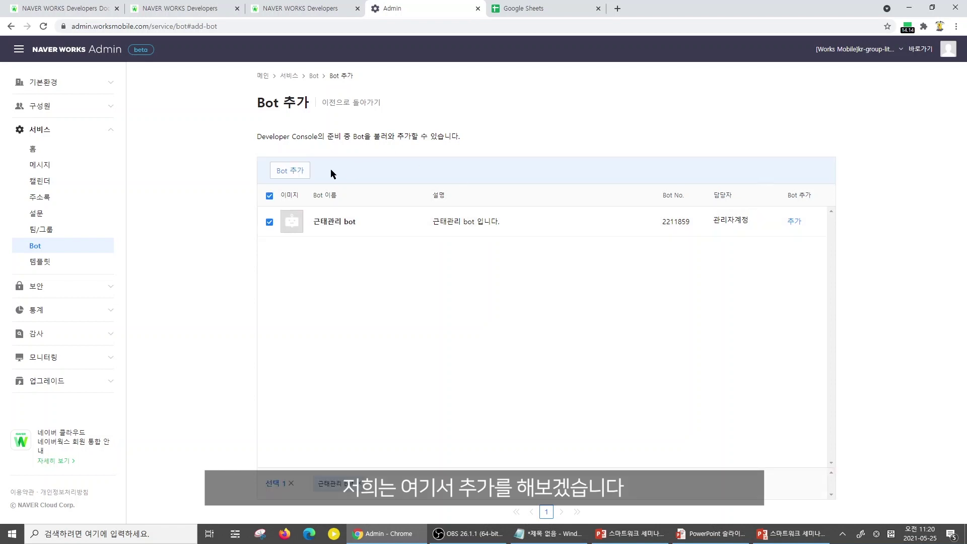
left_click(292, 171)
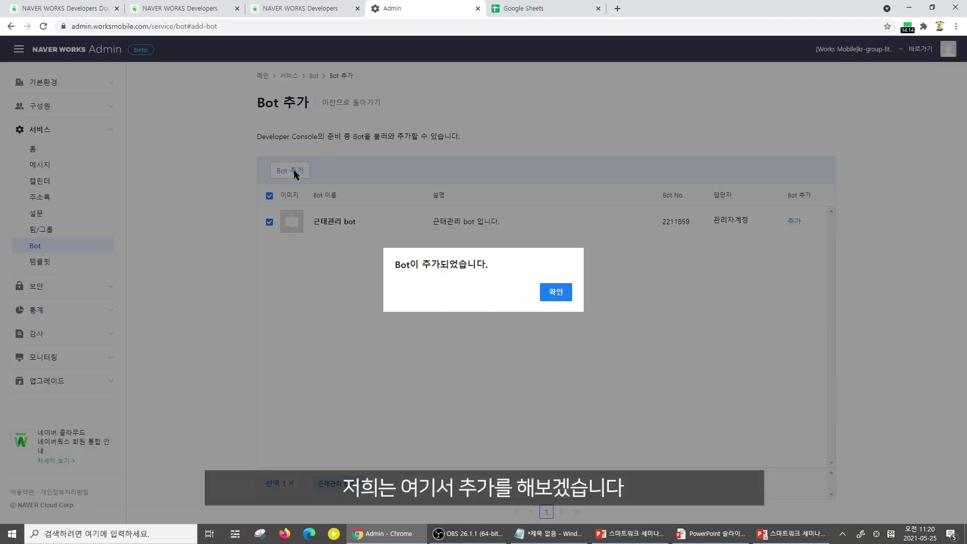
left_click(545, 295)
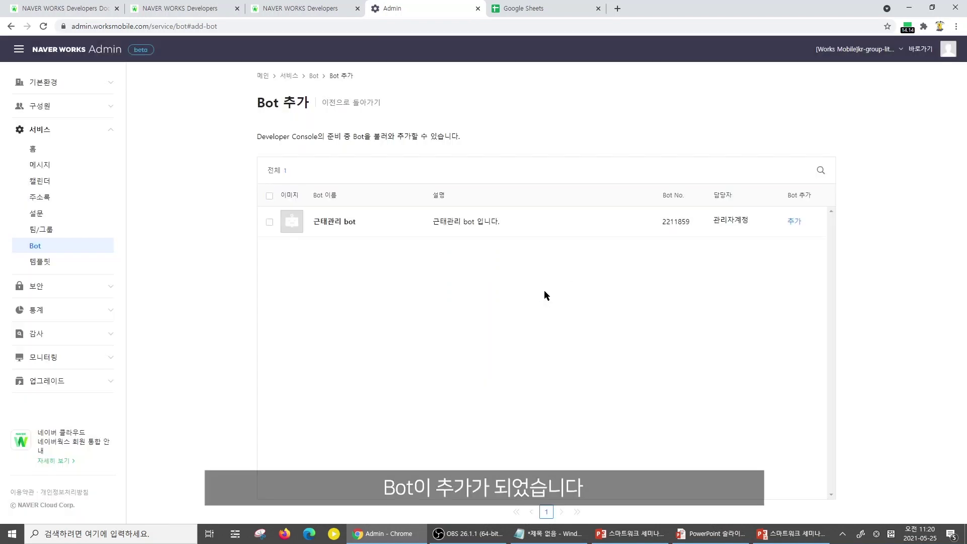
left_click(343, 106)
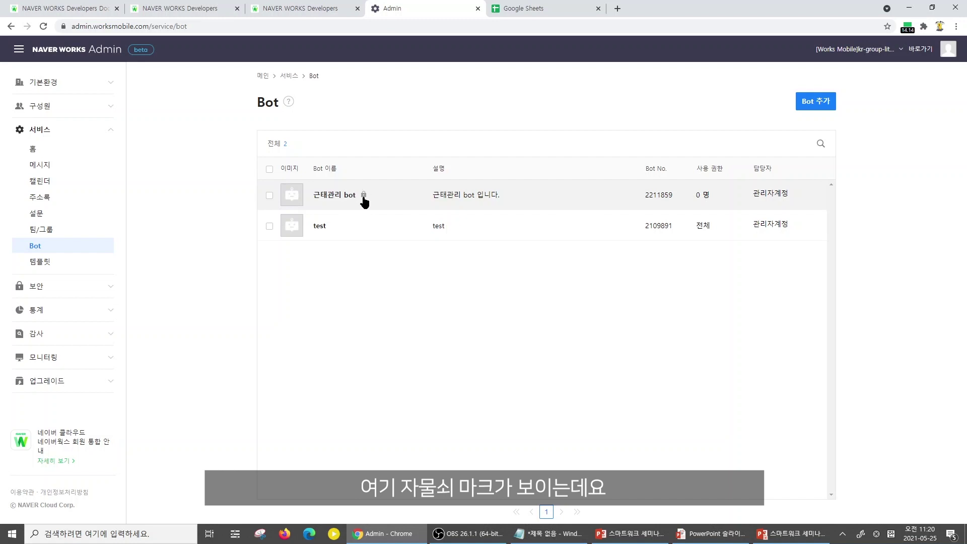
Set 근태관리 bot's usage permission to 전체, make it public, and save
left_click(473, 194)
left_click(562, 425)
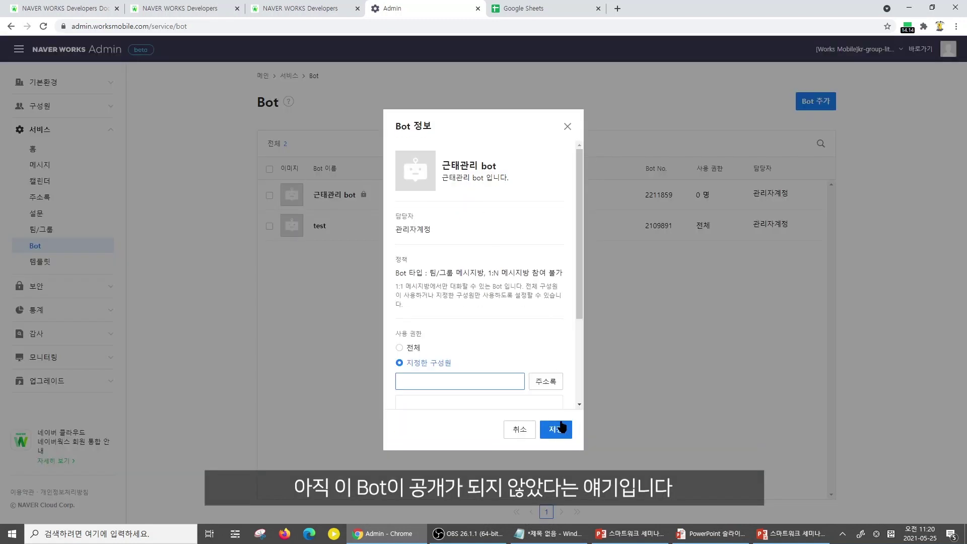
scroll(526, 324, "down", 3)
left_click(400, 219)
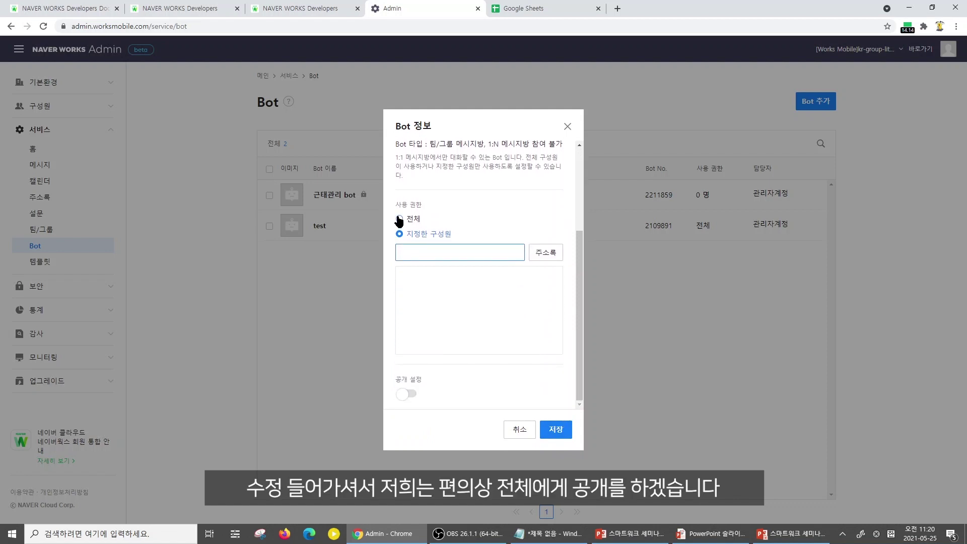
left_click(404, 396)
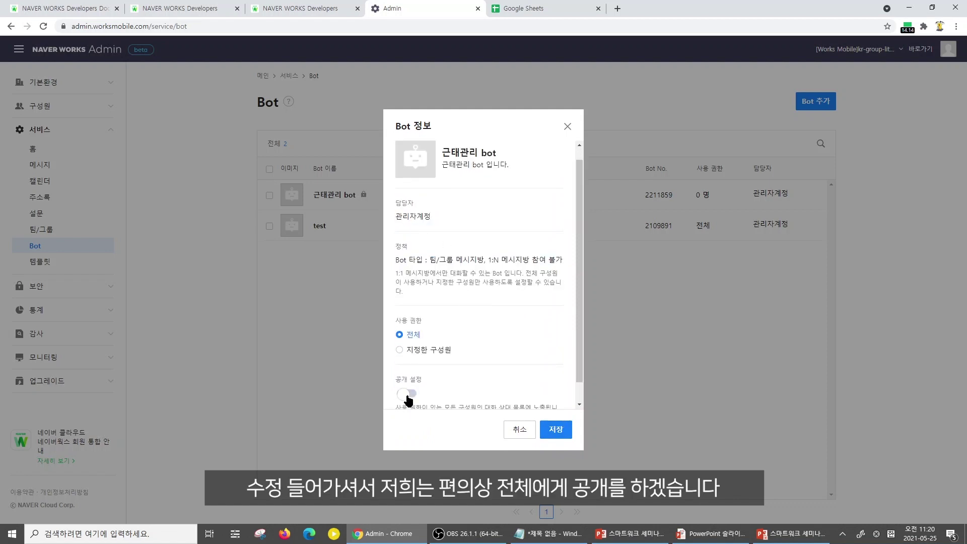
left_click(555, 432)
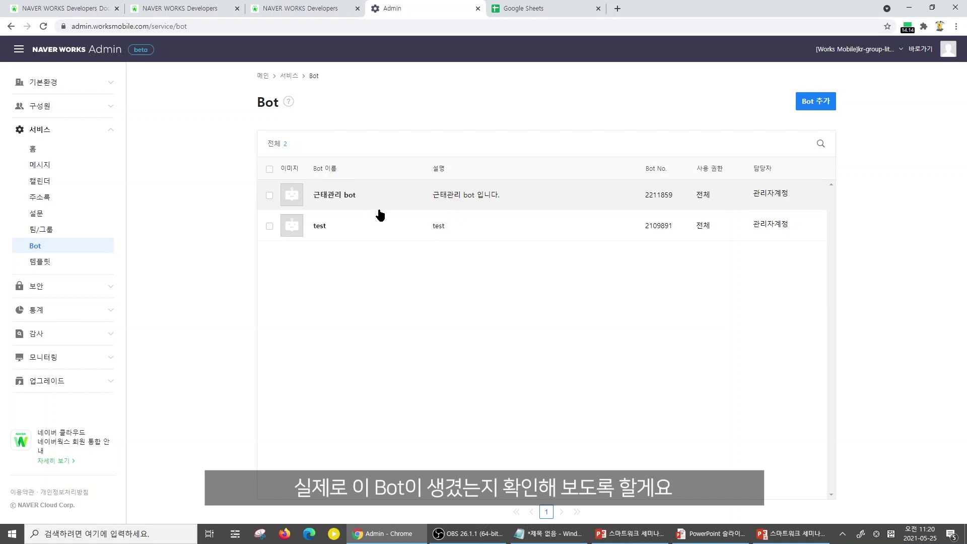
Launch NAVER WORKS desktop, log in with the admin password, and view the 서비스 알림 chat
key("super")
type("naver")
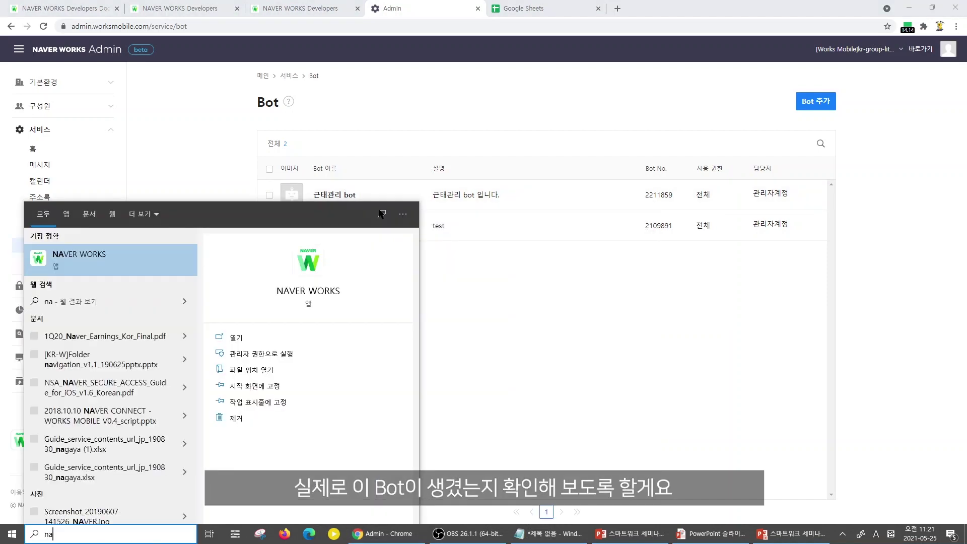
key("Escape")
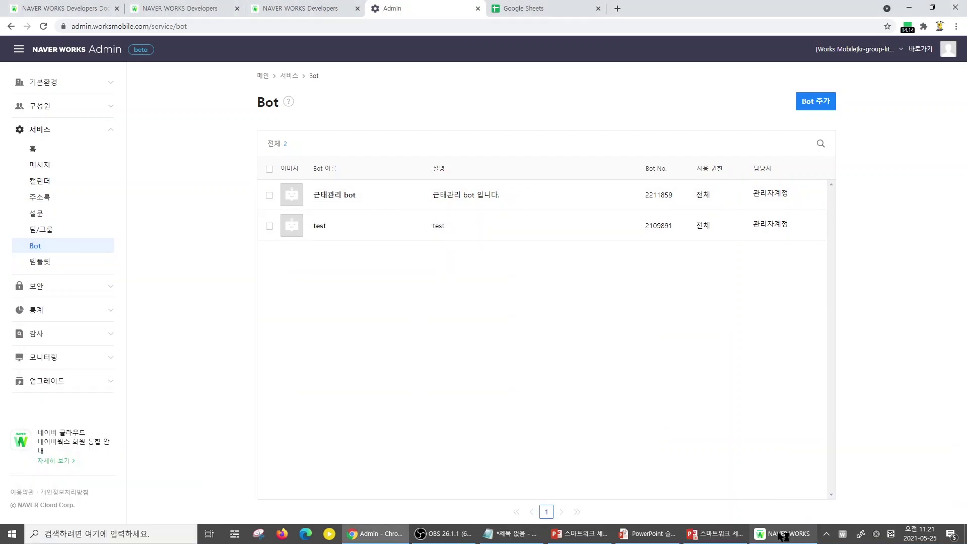
left_click(784, 537)
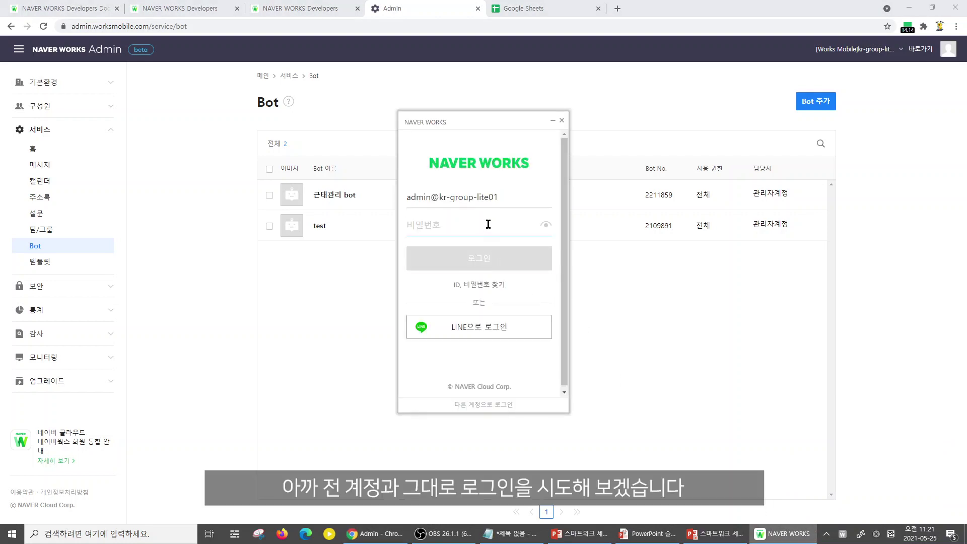
type("••••••••")
key("Return")
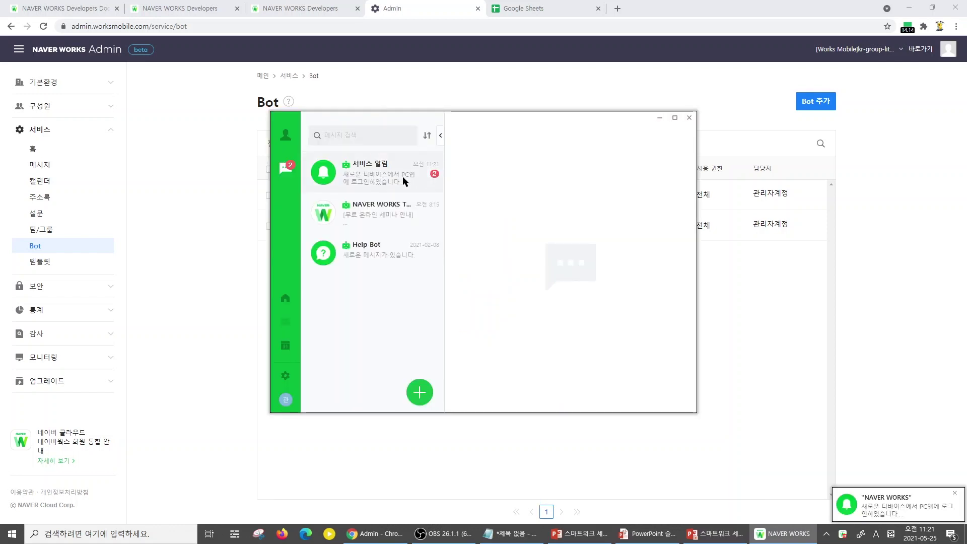
left_click(403, 178)
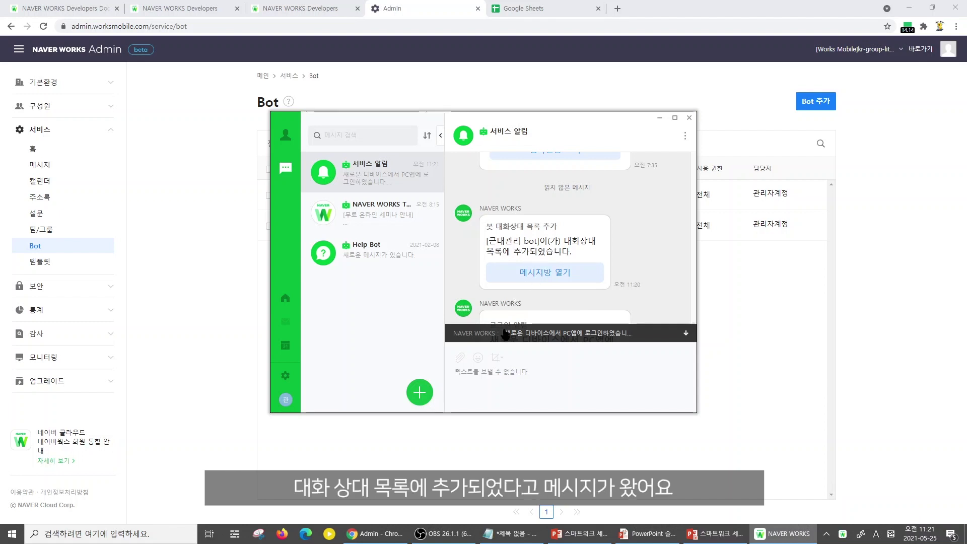
left_click(423, 398)
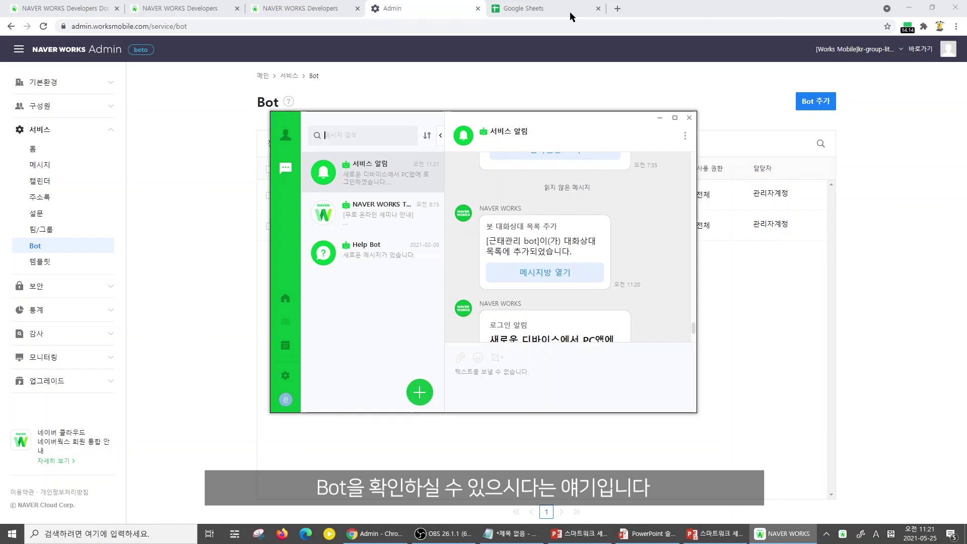
Return to the Developer Console tab and show its Bot page
left_click(286, 8)
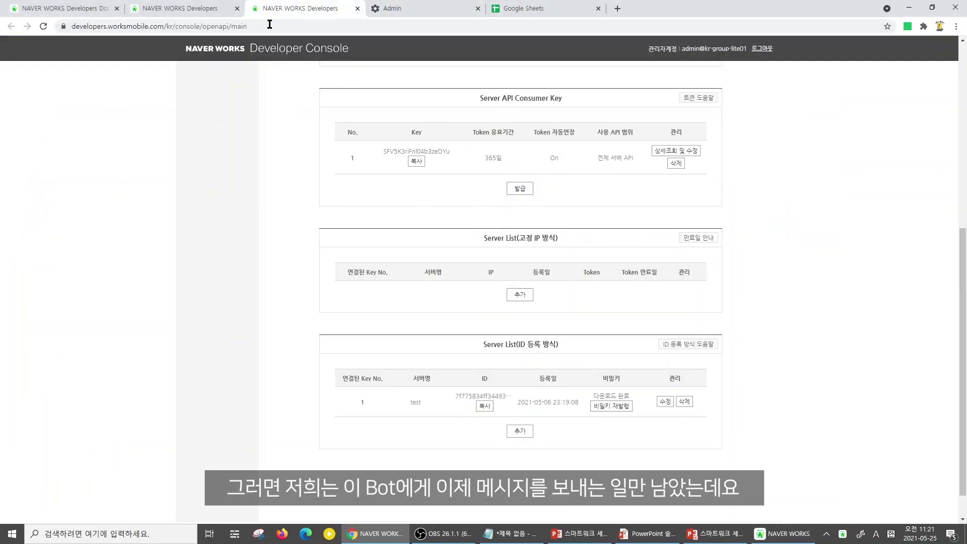
scroll(243, 191, "up", 7)
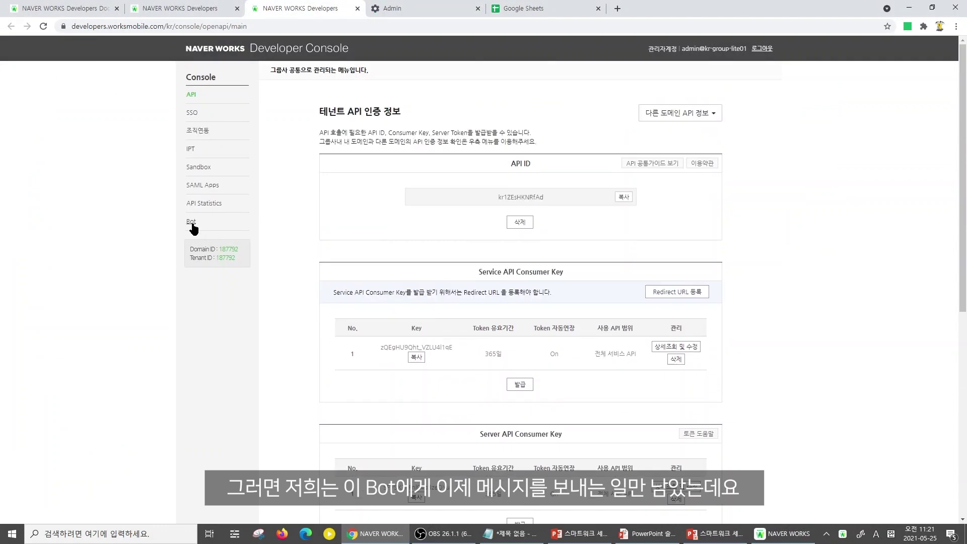
left_click(192, 223)
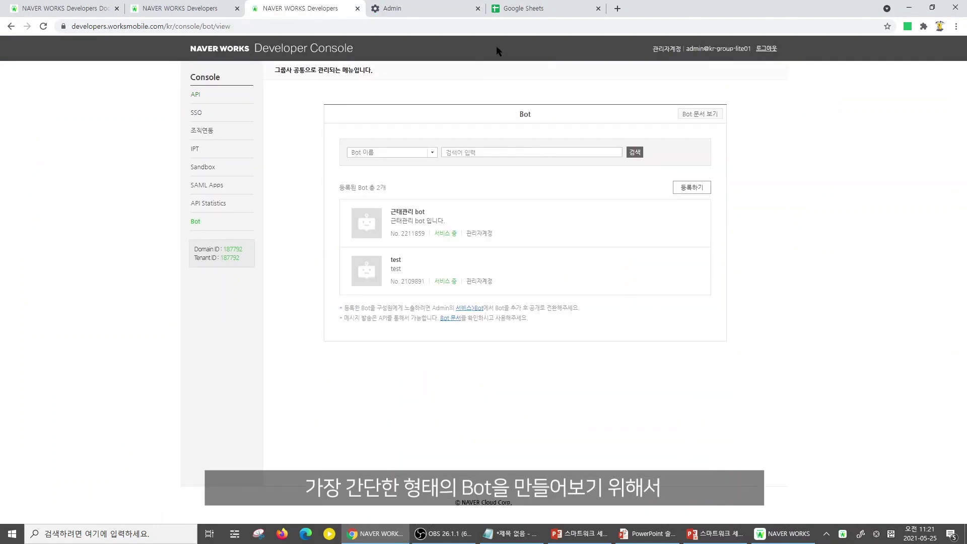
Create a blank Google Sheets spreadsheet titled '근태관리'
left_click(535, 9)
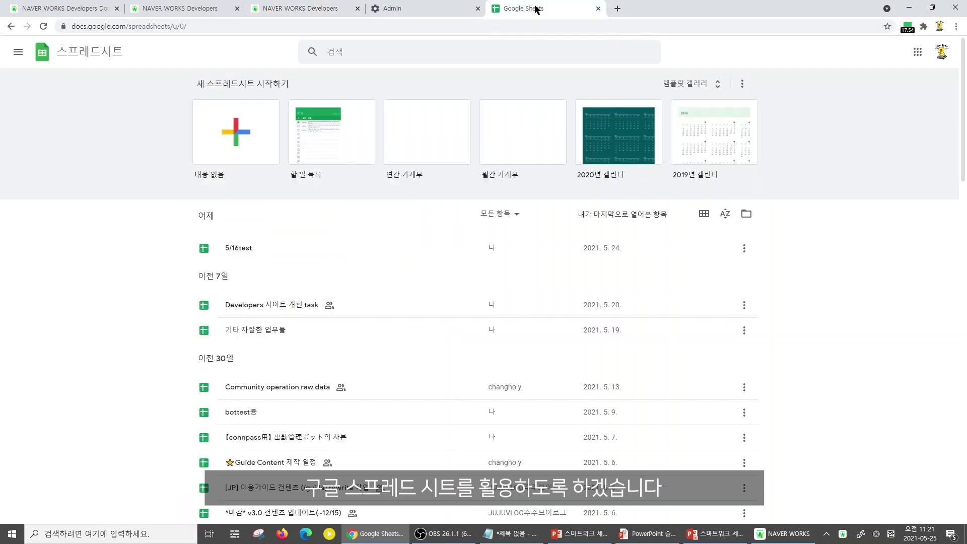
left_click(246, 145)
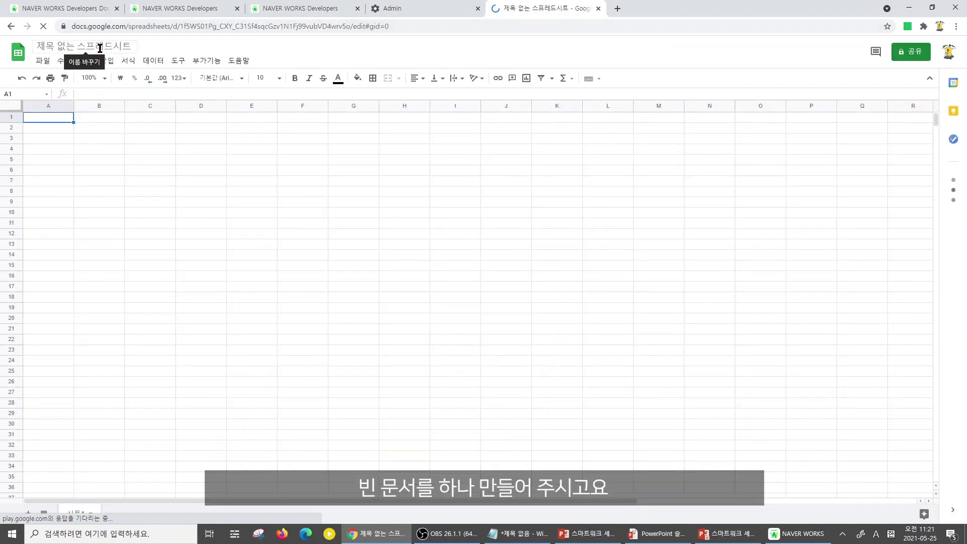
left_click(102, 48)
type("s")
key("BackSpace")
key("Hangul")
type("근태관리")
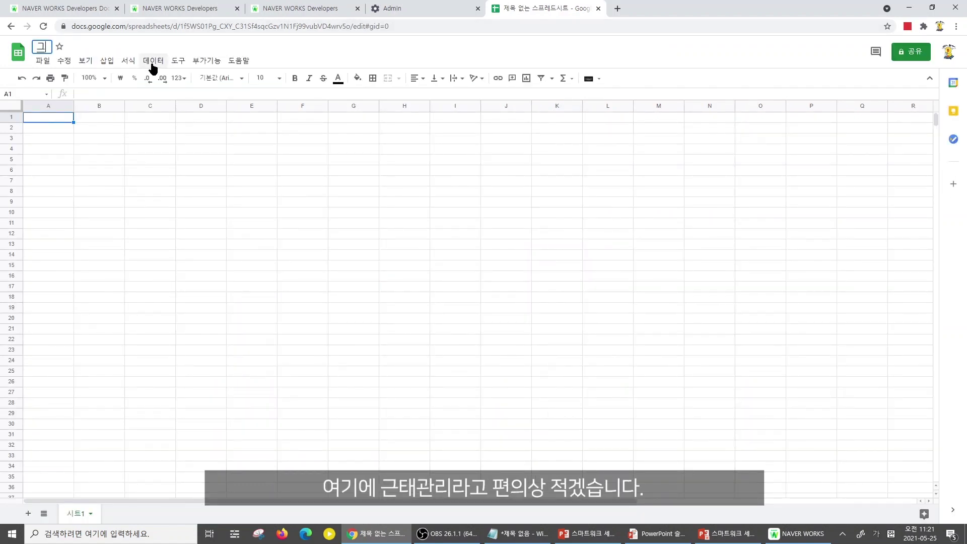
key("Return")
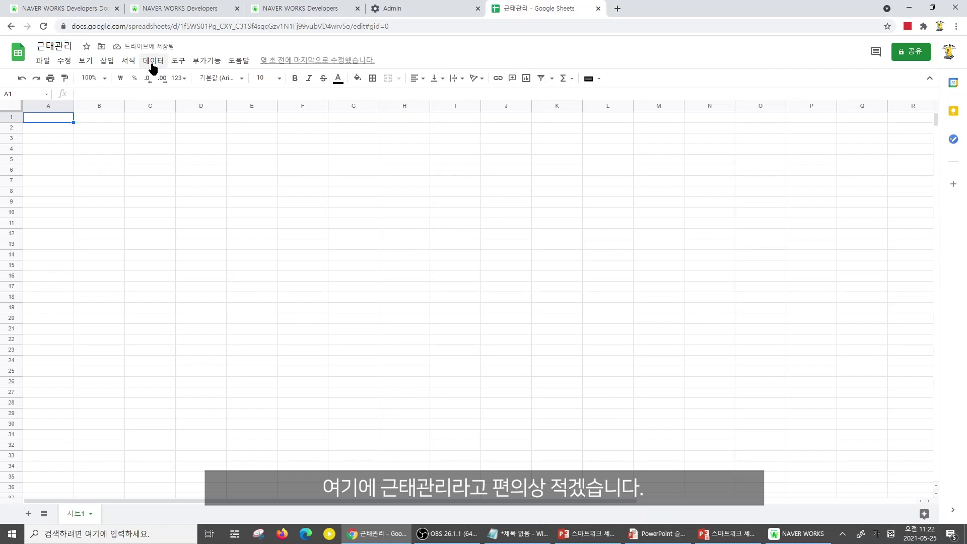
left_click(179, 60)
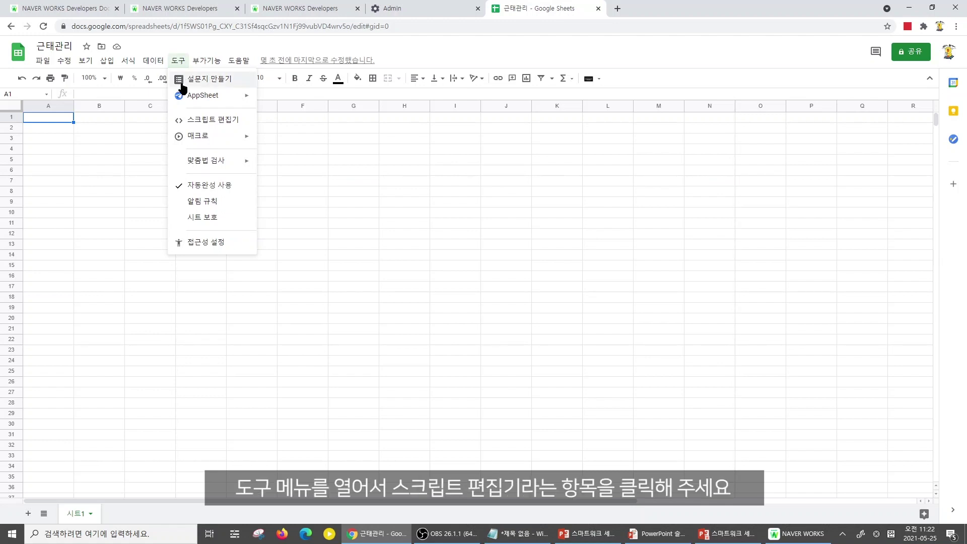
Open the Script editor from Tools and select the default myFunction code
left_click(194, 122)
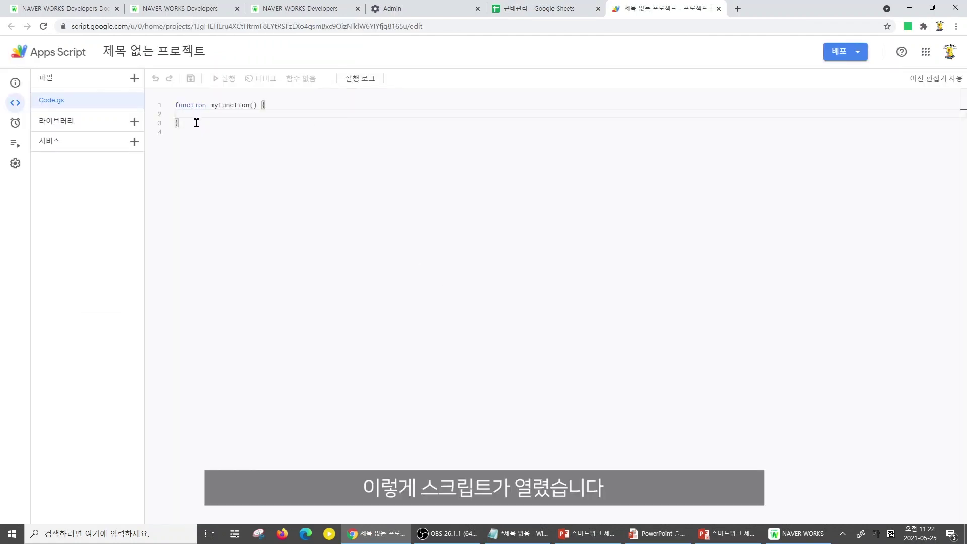
left_click_drag(194, 122, 175, 105)
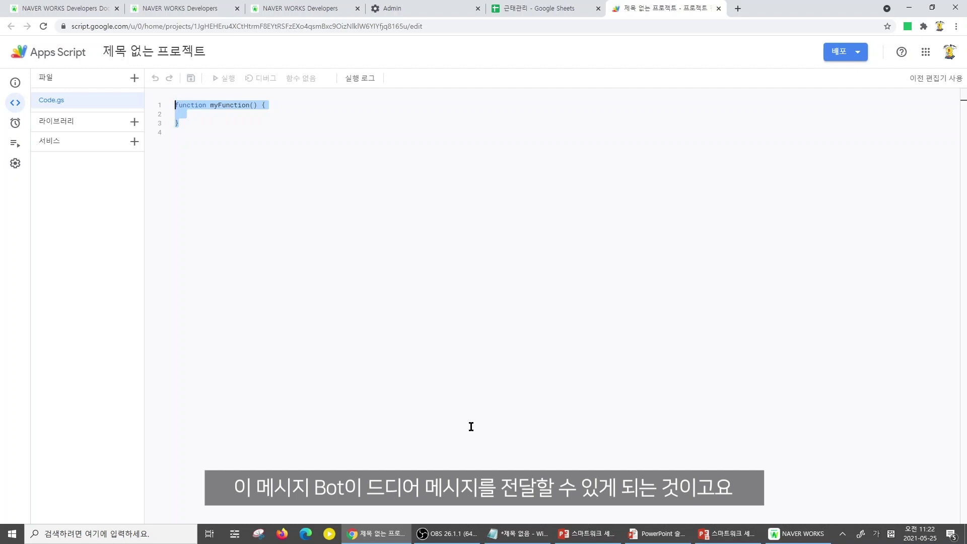
Browse the 메시지 Bot documentation to the 메시지 전송 overview page
left_click(309, 7)
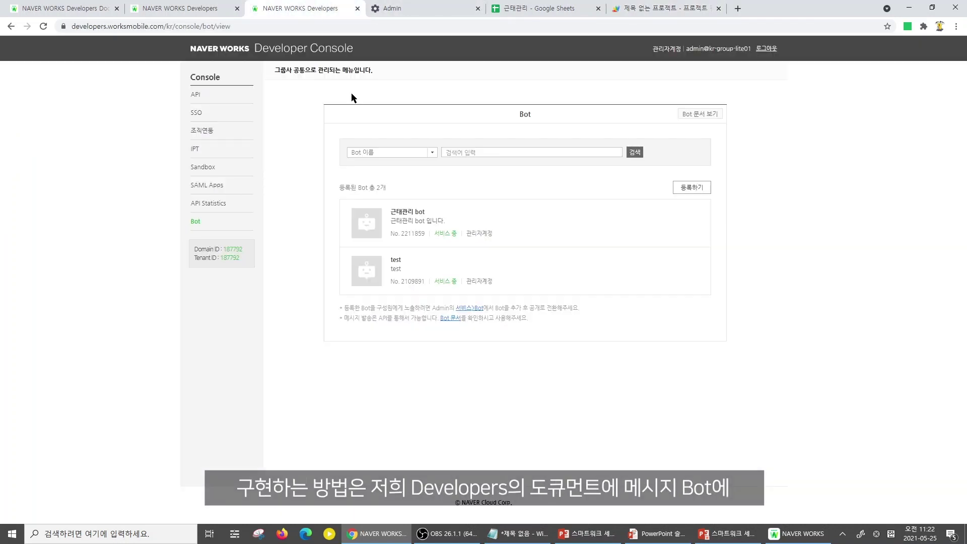
left_click(180, 5)
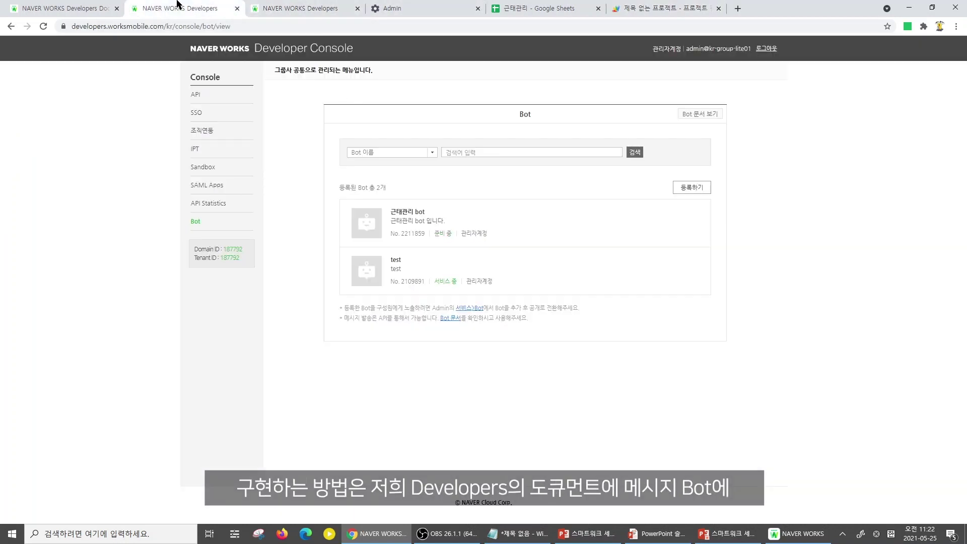
left_click(81, 5)
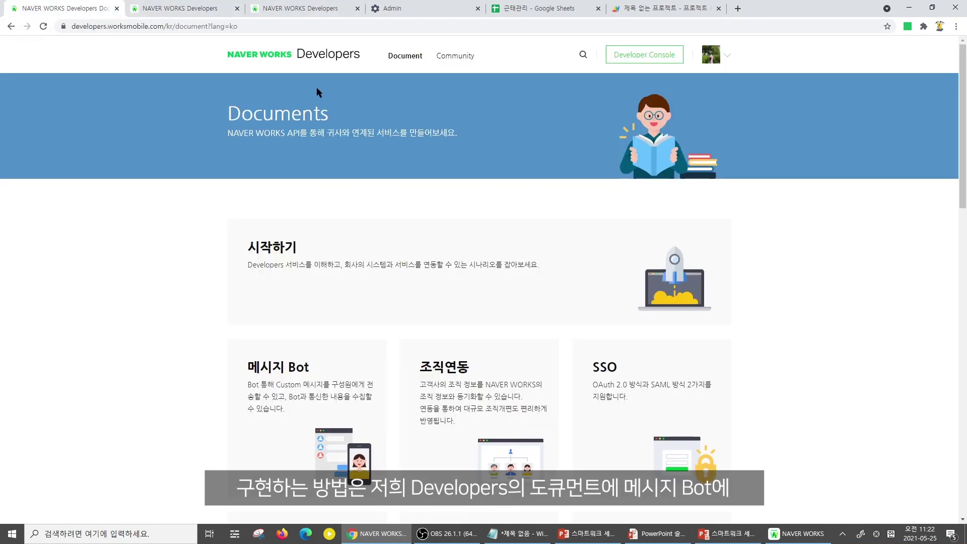
left_click(305, 371)
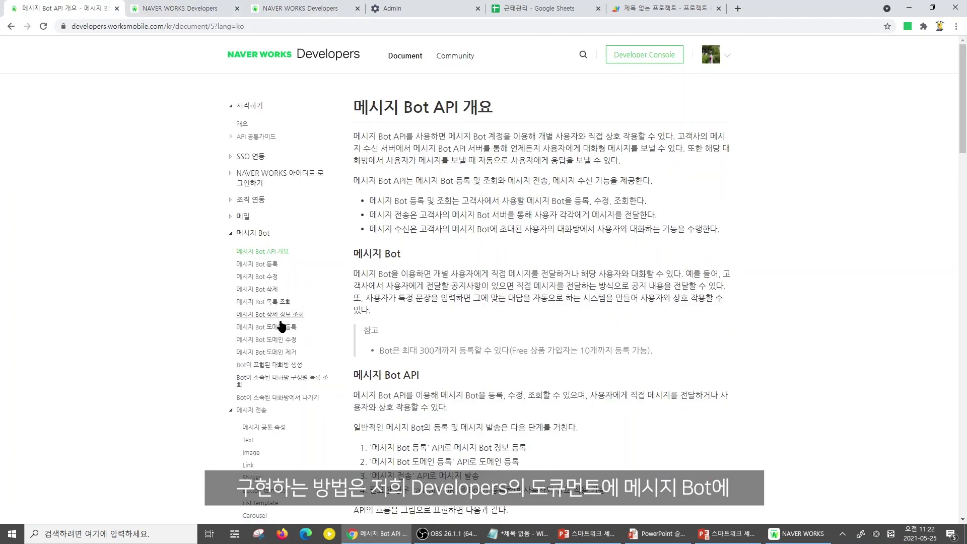
scroll(296, 315, "down", 2)
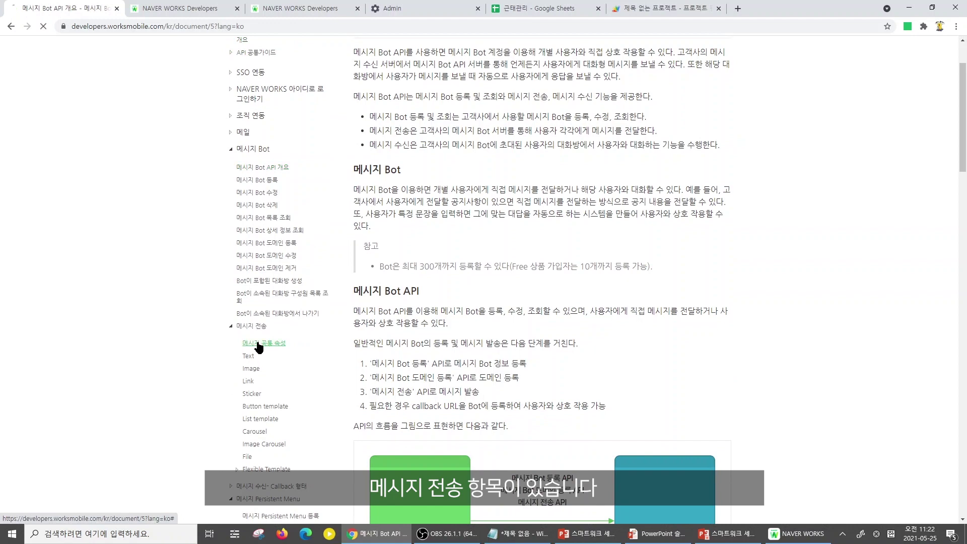
left_click(258, 344)
scroll(297, 398, "down", 2)
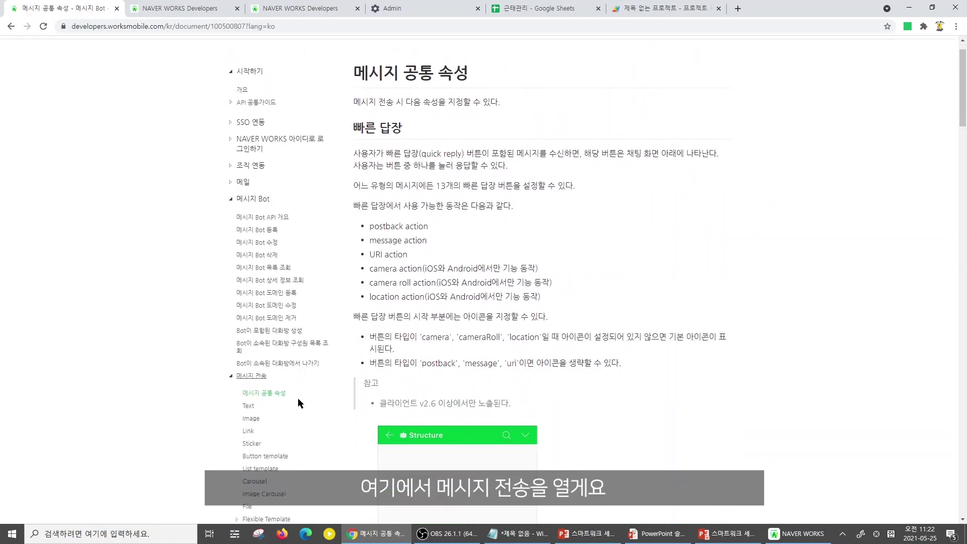
left_click(230, 328)
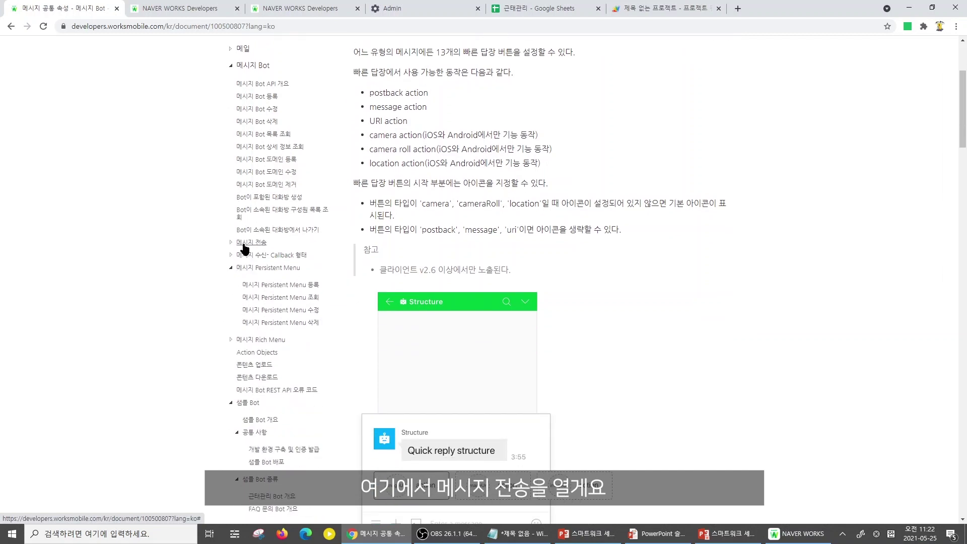
left_click(245, 250)
Read the Text message-sending API page, then return to the Apps Script project
scroll(446, 309, "down", 15)
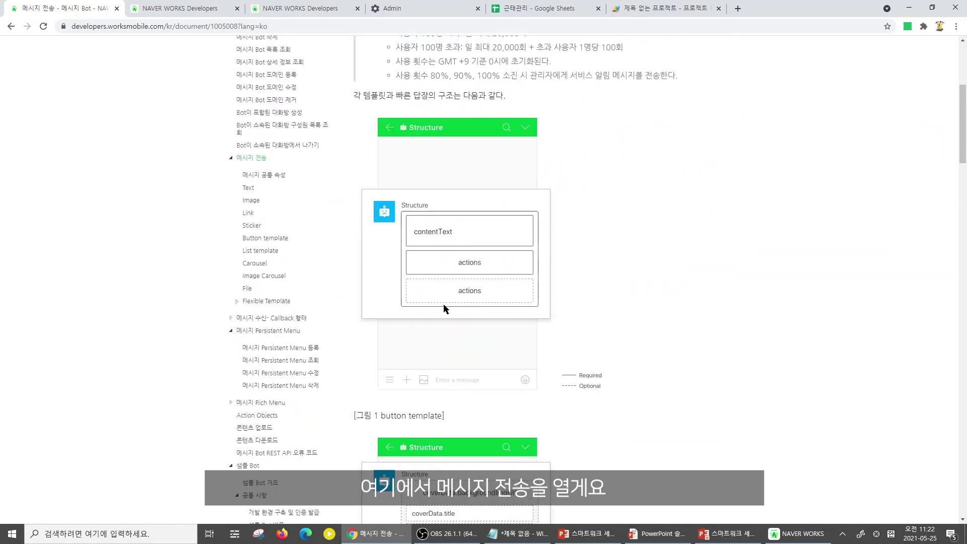
left_click_drag(960, 270, 960, 103)
left_click(250, 290)
scroll(621, 334, "down", 3)
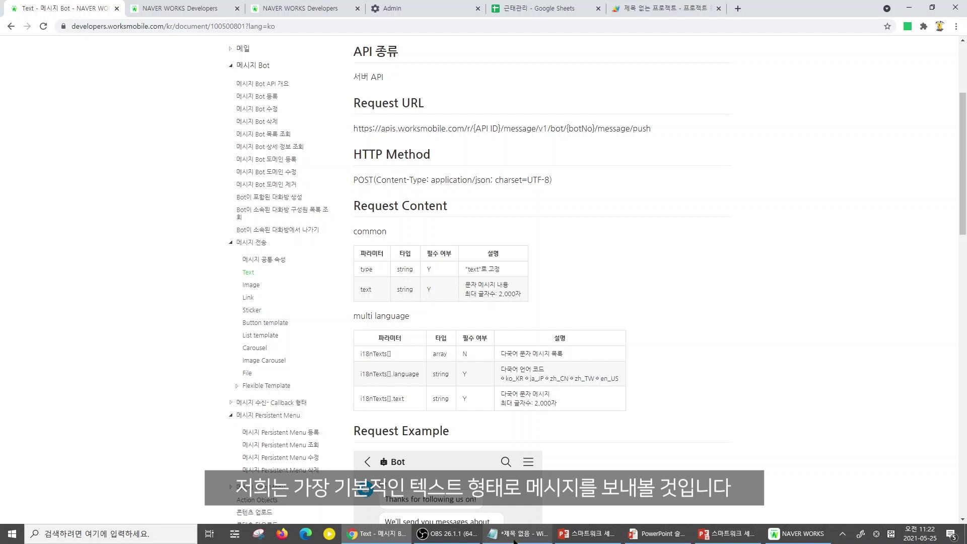
left_click(680, 9)
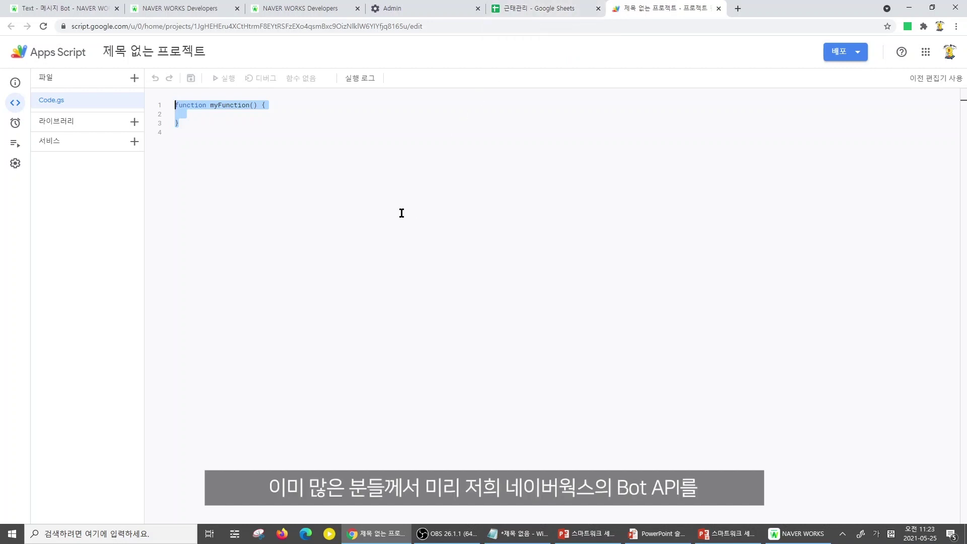
Add the LINEWORKS library, version 55, by pasting its script ID and looking it up
left_click(249, 130)
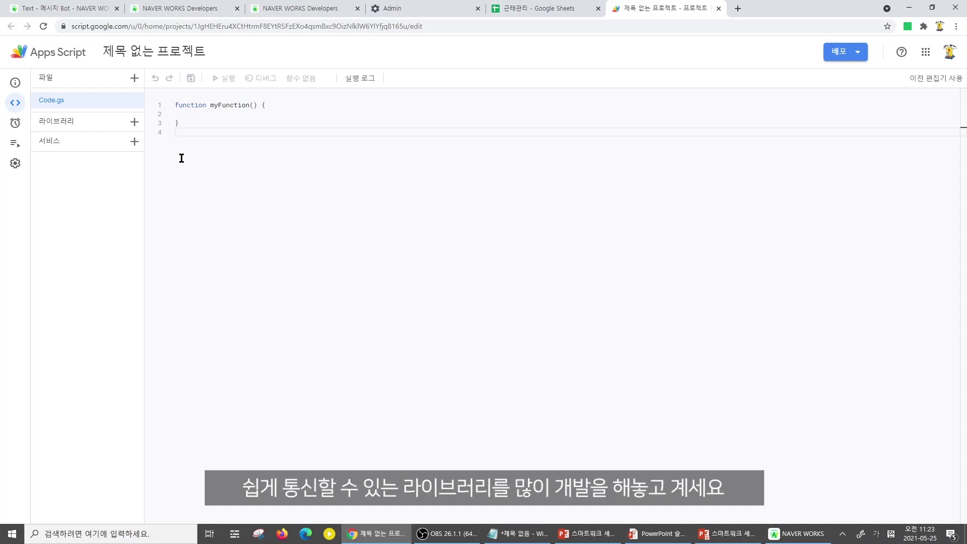
left_click(132, 121)
left_click(466, 223)
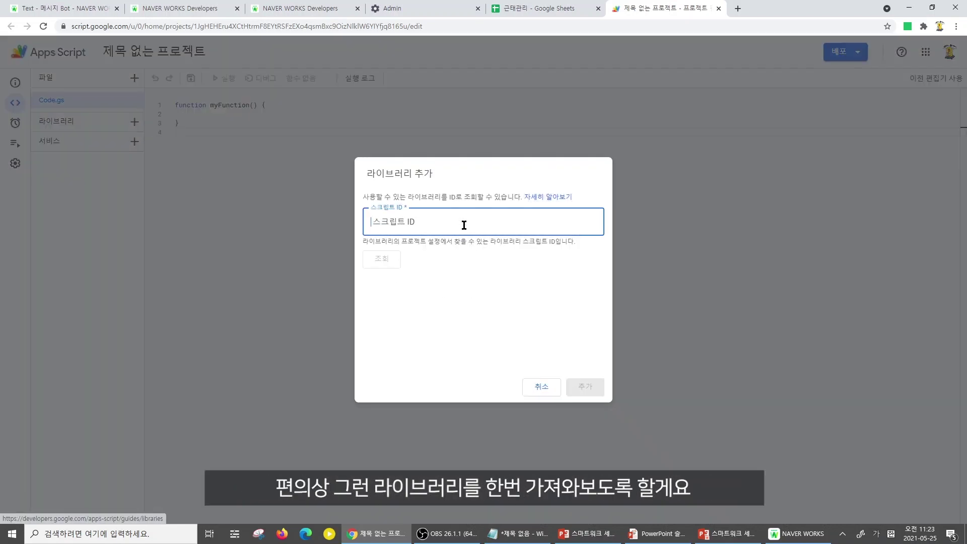
key("alt+Tab")
left_click(429, 224)
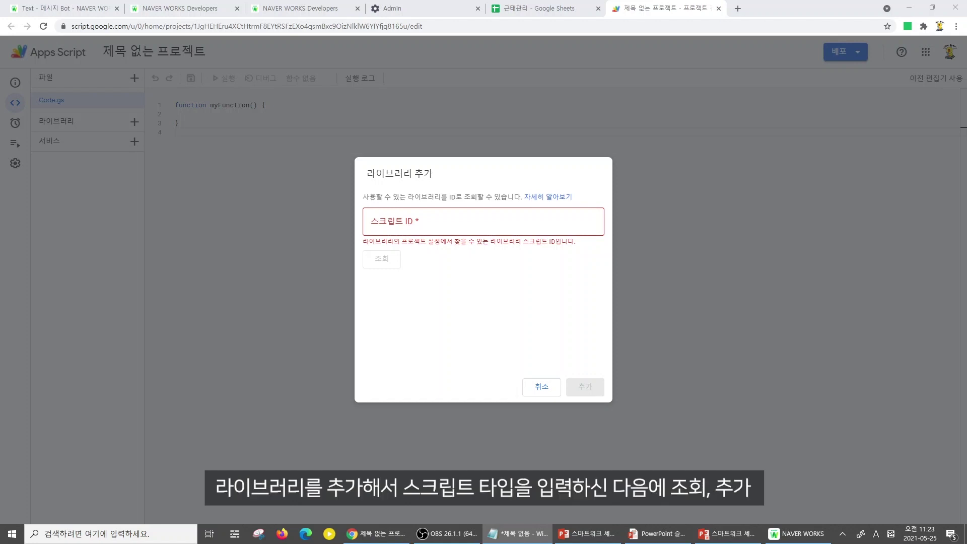
key("ctrl+v")
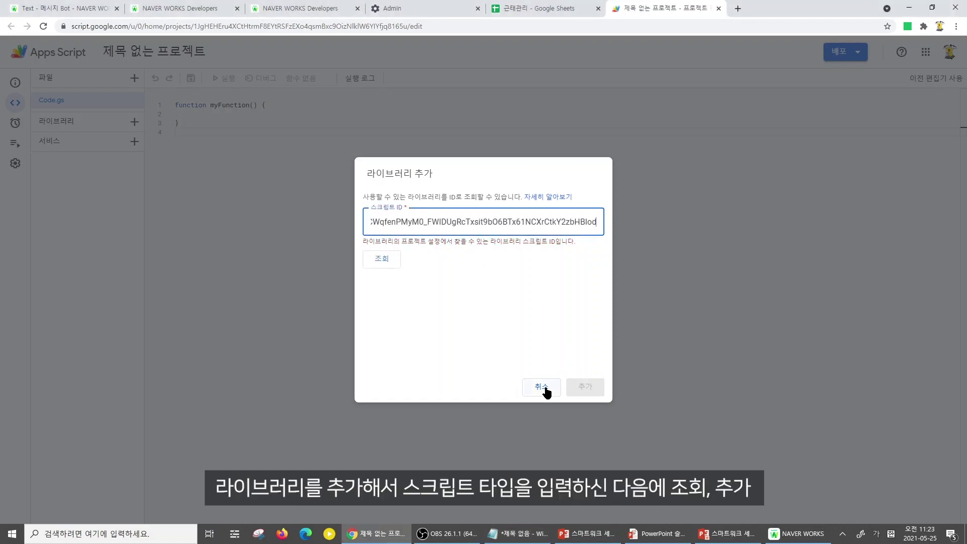
left_click(388, 259)
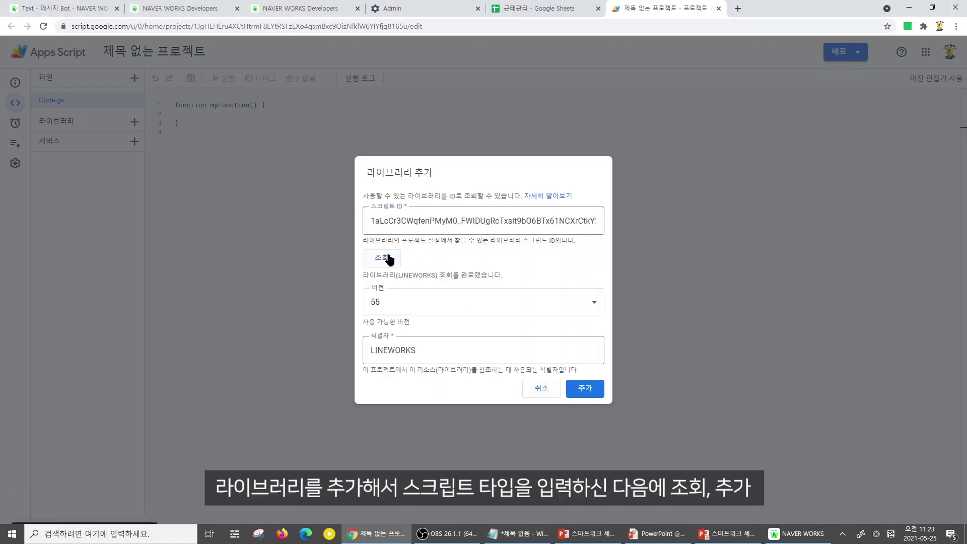
left_click(585, 389)
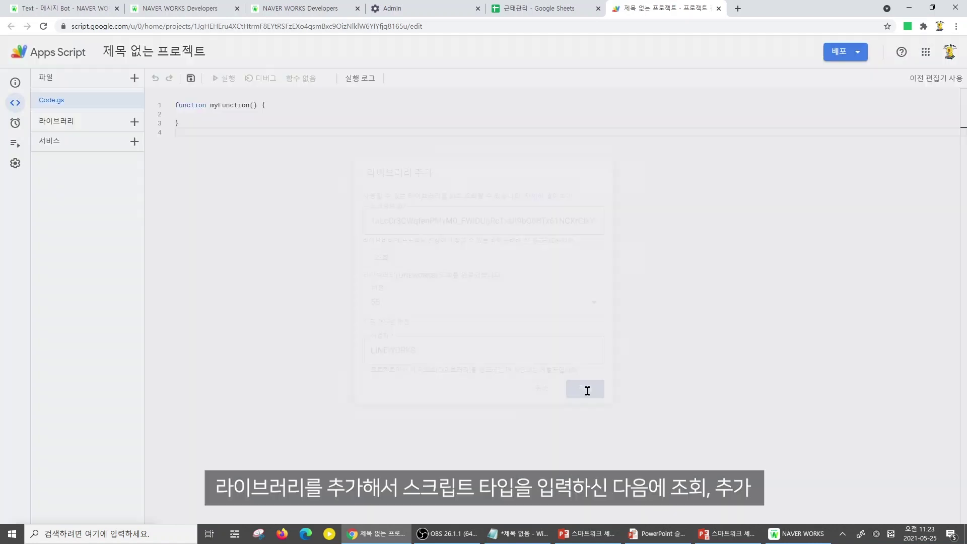
mouse_move(52, 145)
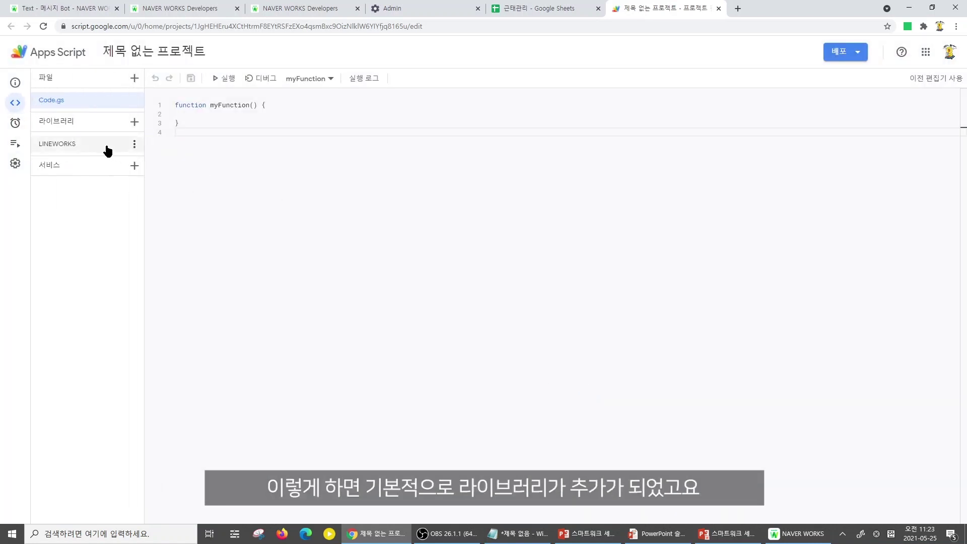
left_click(227, 116)
Above myFunction, start 'const CONSTS = {' with an empty 'apiId' entry
left_click(189, 105)
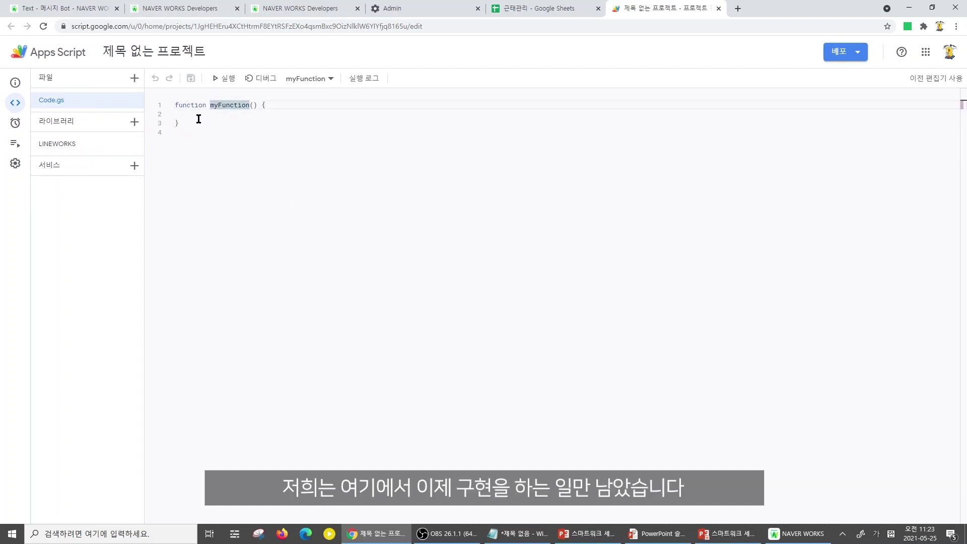
key("Return")
key("Return")
key("Up")
key("Up")
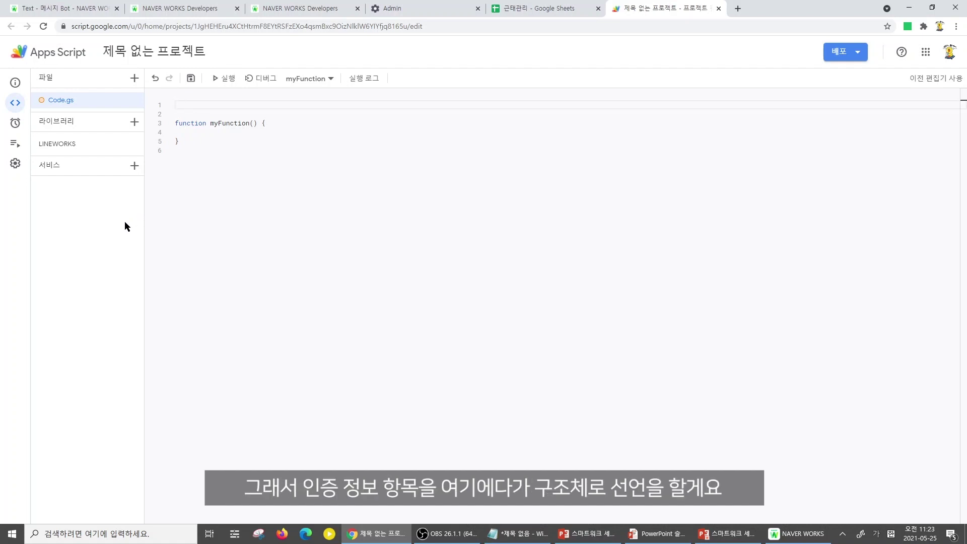
type("채")
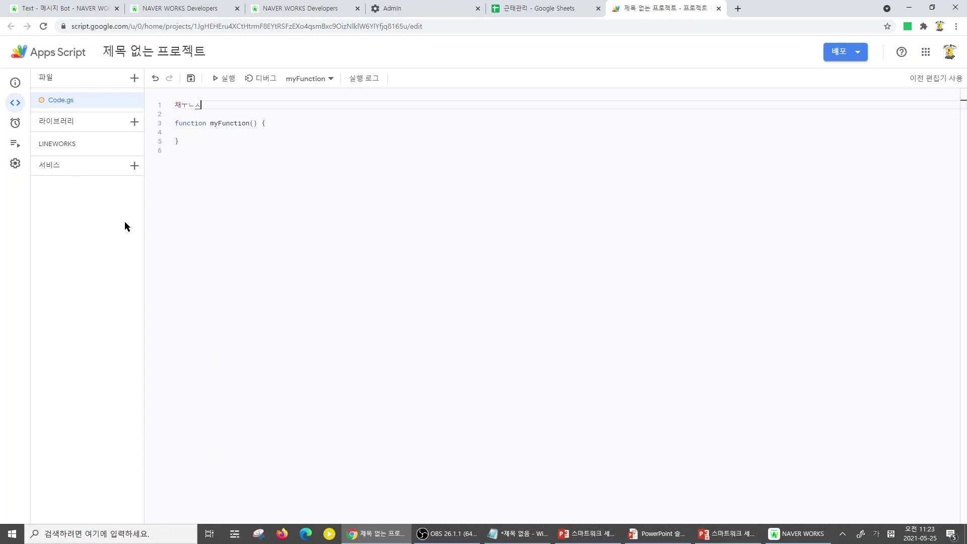
key("BackSpace")
key("Hangul")
type("const CONSTS ")
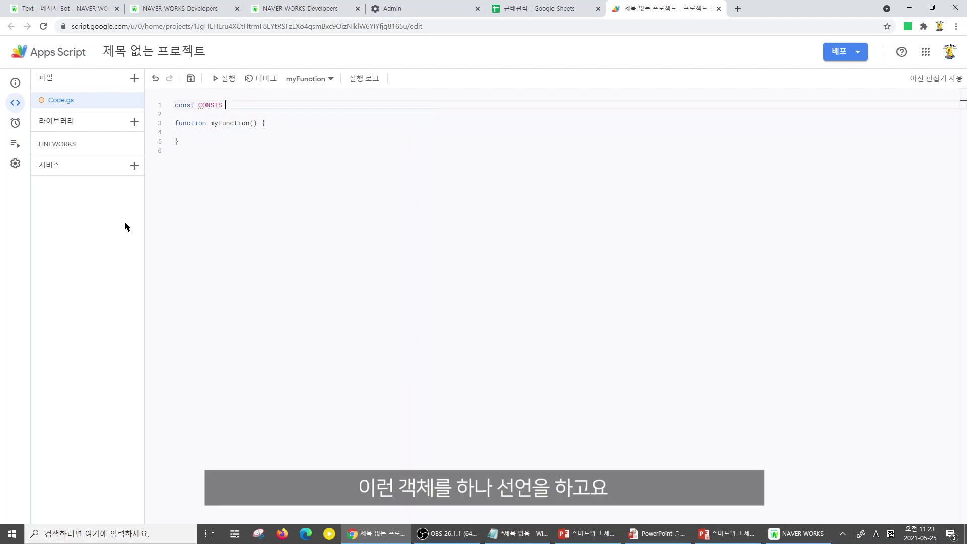
type("= {")
key("Return")
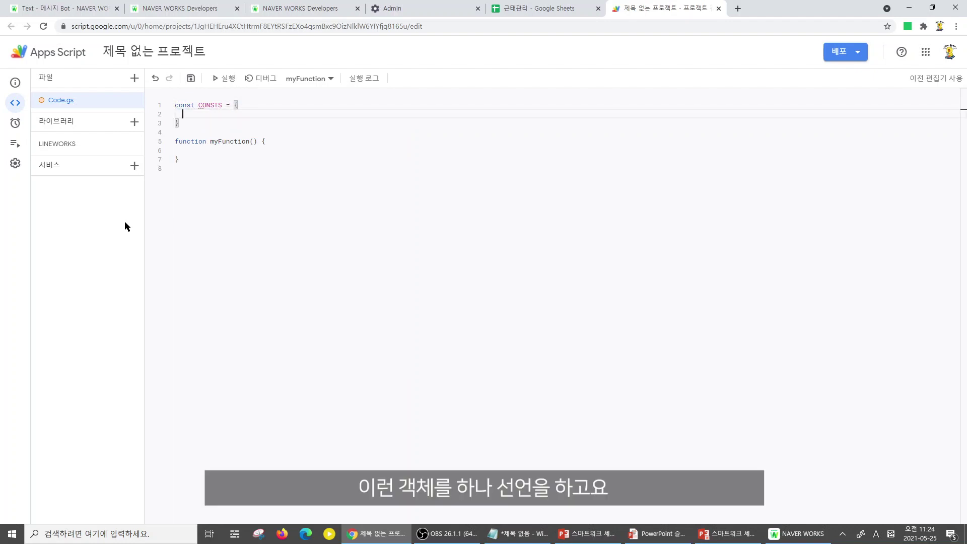
type("'apiI")
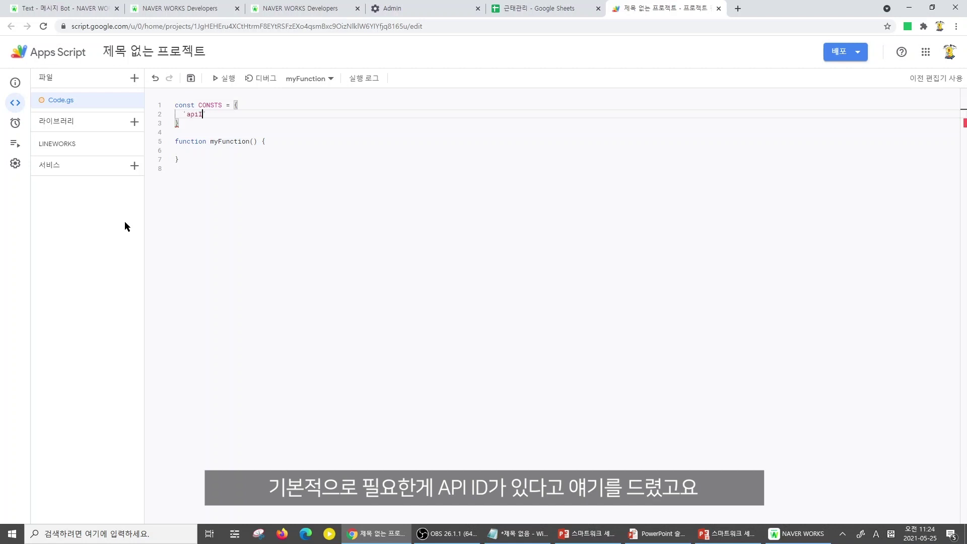
type("d' : '',")
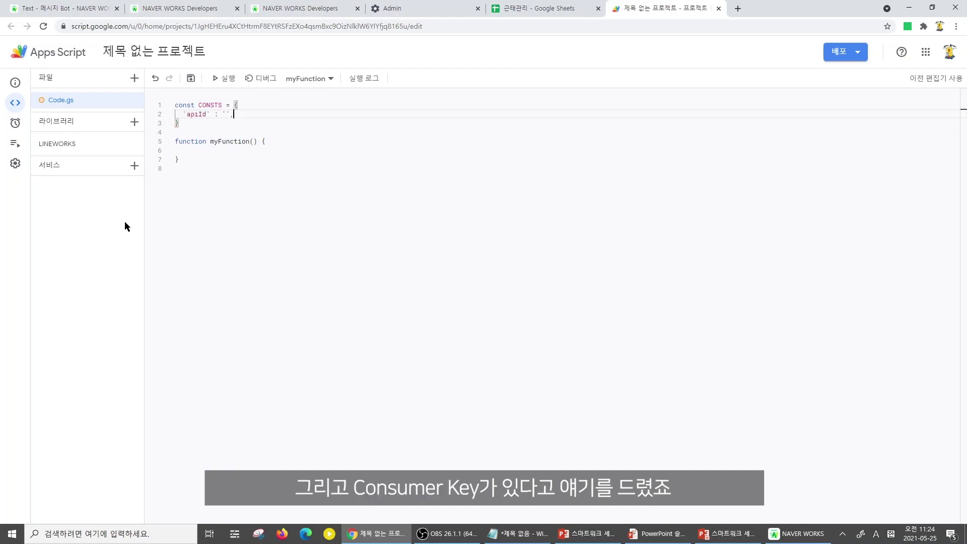
key("shift+Left")
key("shift+Left")
key("shift+Left")
key("shift+Left")
key("shift+Left")
key("shift+Left")
key("End")
key("Return")
Add empty 'consumerKey', 'serverId' and 'privateKey' entries to CONSTS
type("'consumb")
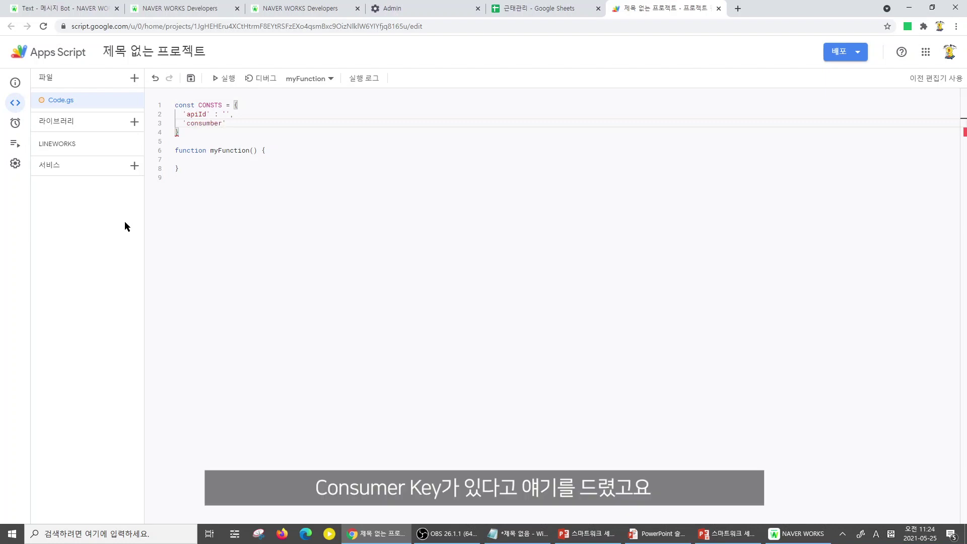
key("BackSpace")
type("erKey' : '',")
key("Return")
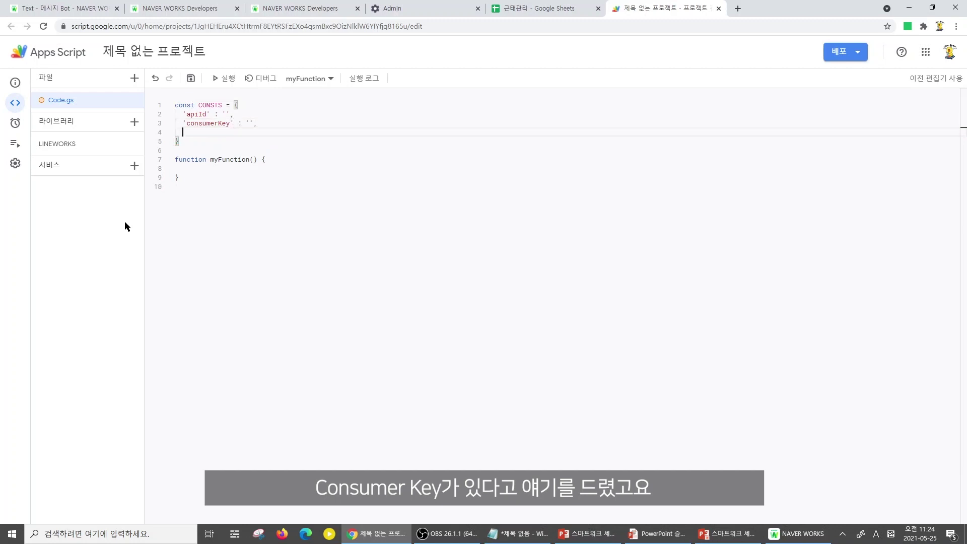
type("' : ''")
type(",")
key("Left")
key("Left")
key("Left")
key("Left")
key("Left")
key("Left")
key("Left")
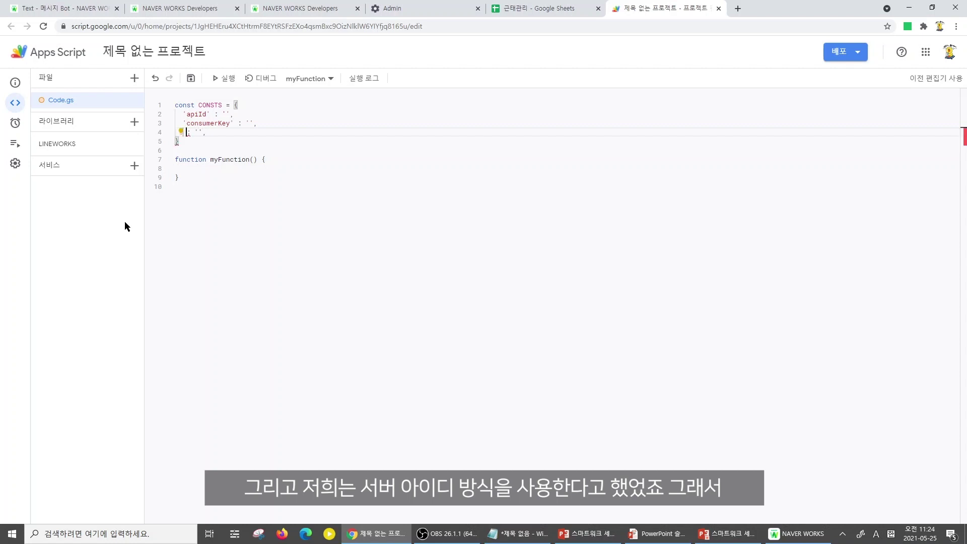
type("'serv")
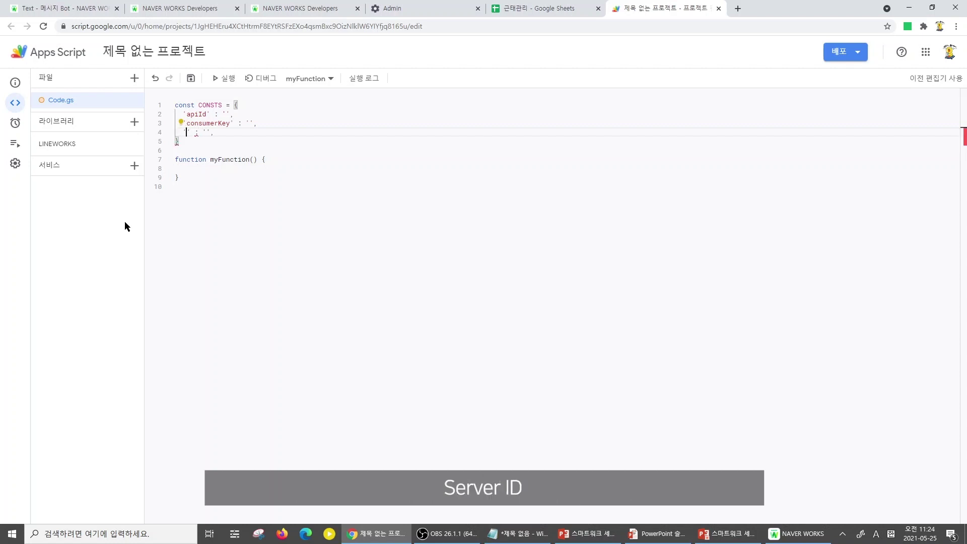
type("erId")
key("Right")
key("Right")
key("Right")
key("Right")
key("Right")
key("Right")
key("Right")
key("Return")
type("'")
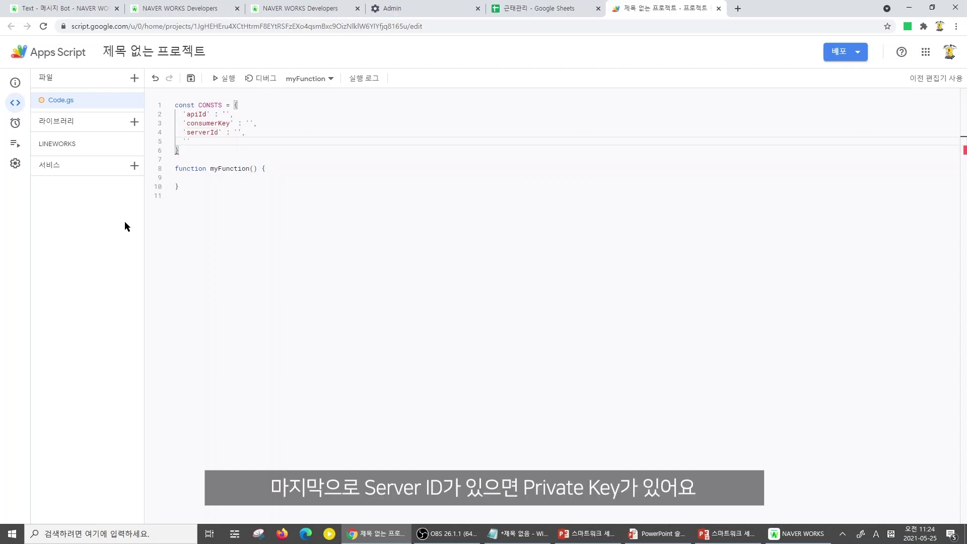
type("private")
type("Key")
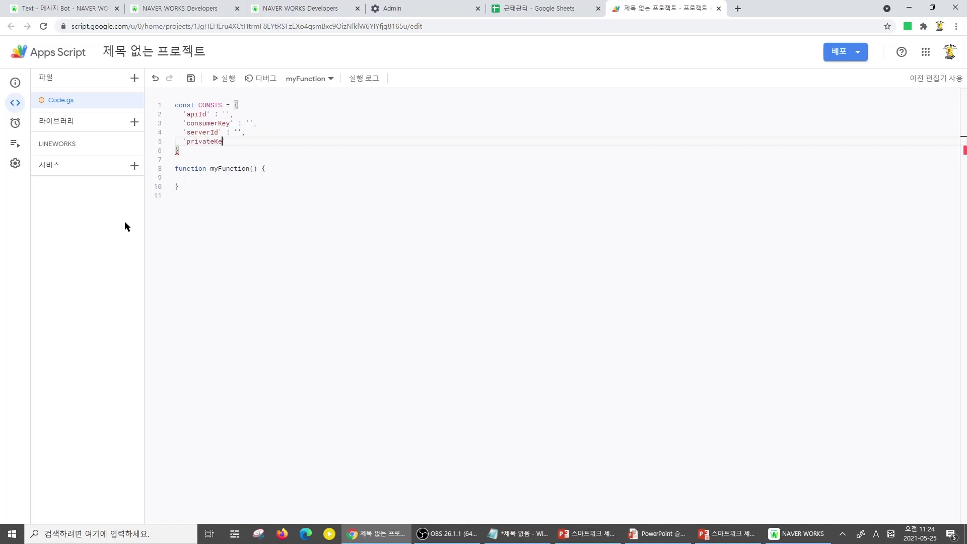
key("Right")
type(": '',")
key("Left")
key("Left")
key("Left")
key("Left")
key("Left")
key("Left")
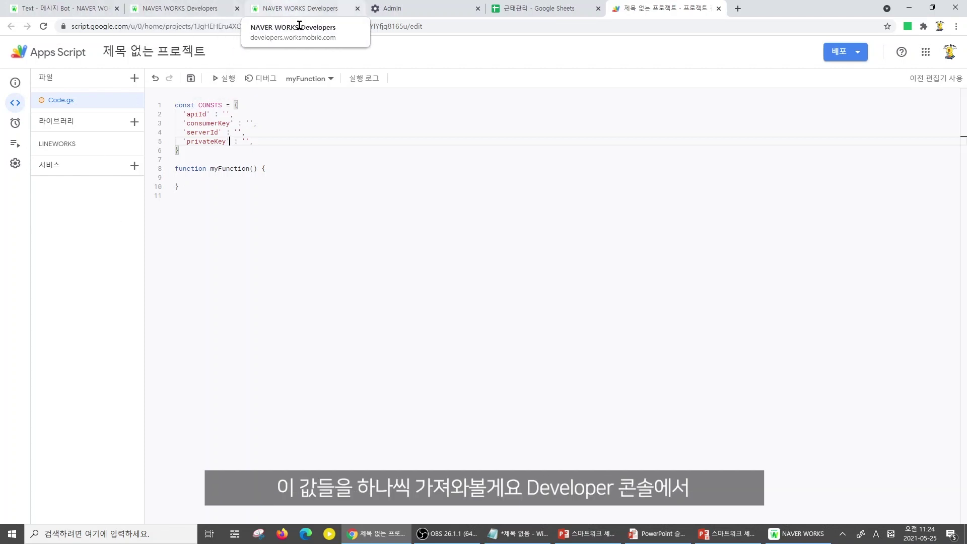
Copy the tenant API ID from the Developer Console's API page into CONSTS.apiId in Code.gs
left_click(209, 6)
left_click(313, 7)
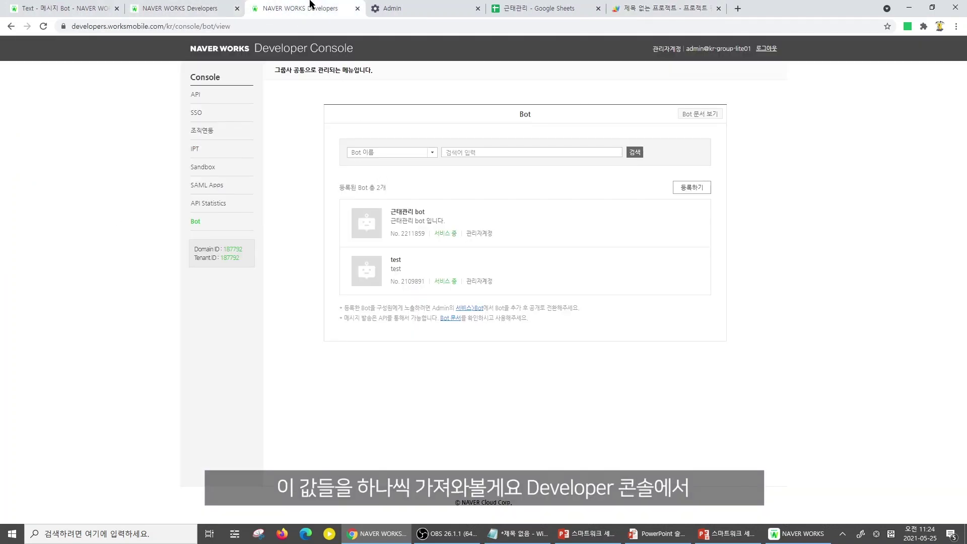
left_click(195, 94)
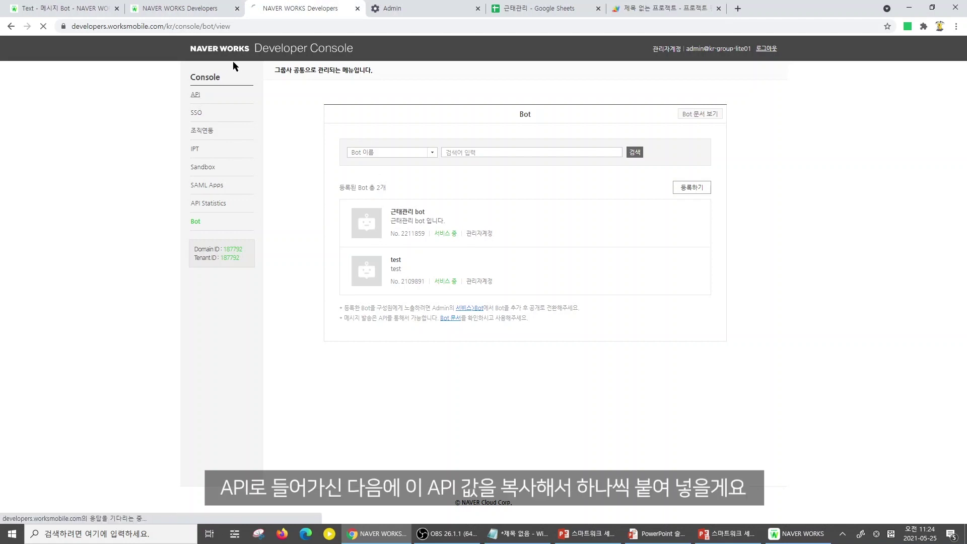
left_click(237, 8)
left_click(623, 196)
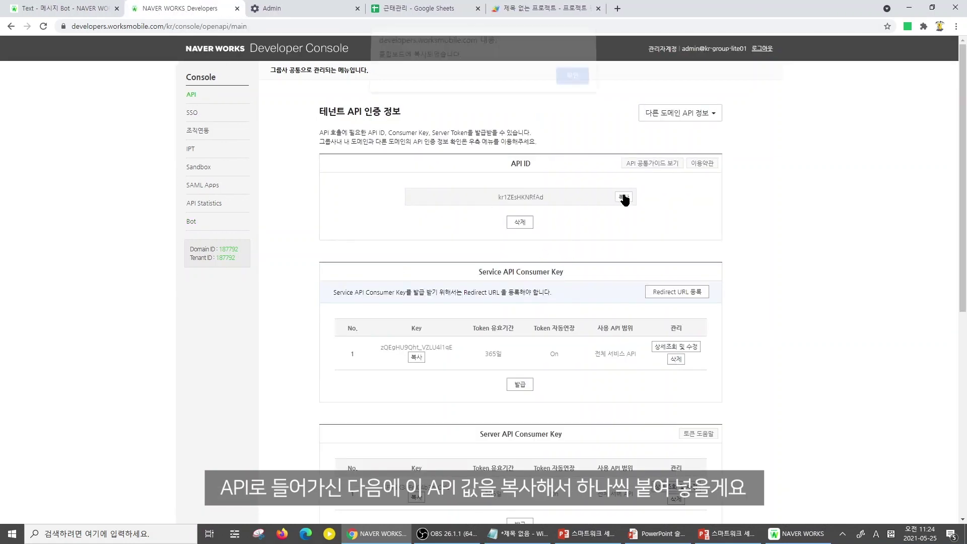
left_click(573, 83)
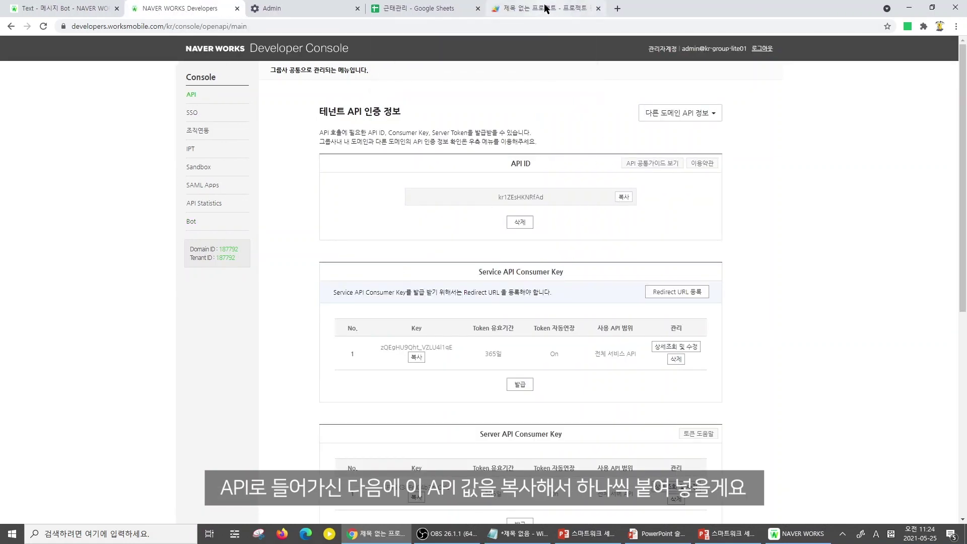
left_click(542, 8)
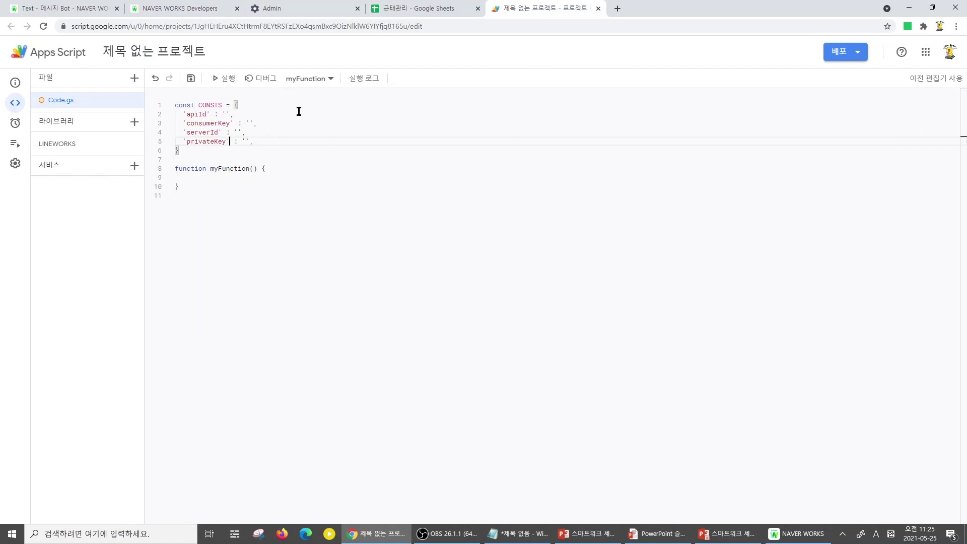
left_click(225, 115)
key("ctrl+v")
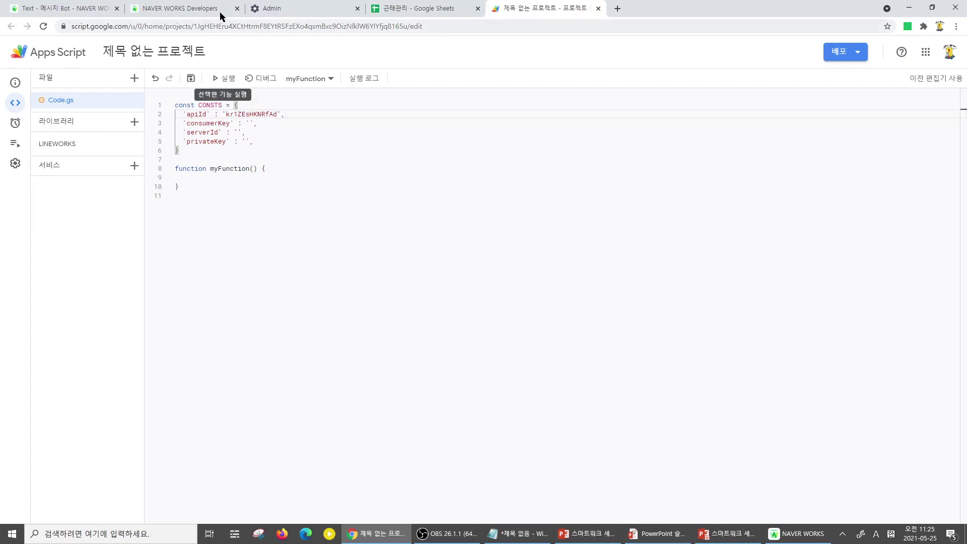
Copy the Server API Consumer Key and paste it into CONSTS.consumerKey
left_click(224, 13)
scroll(660, 348, "down", 3)
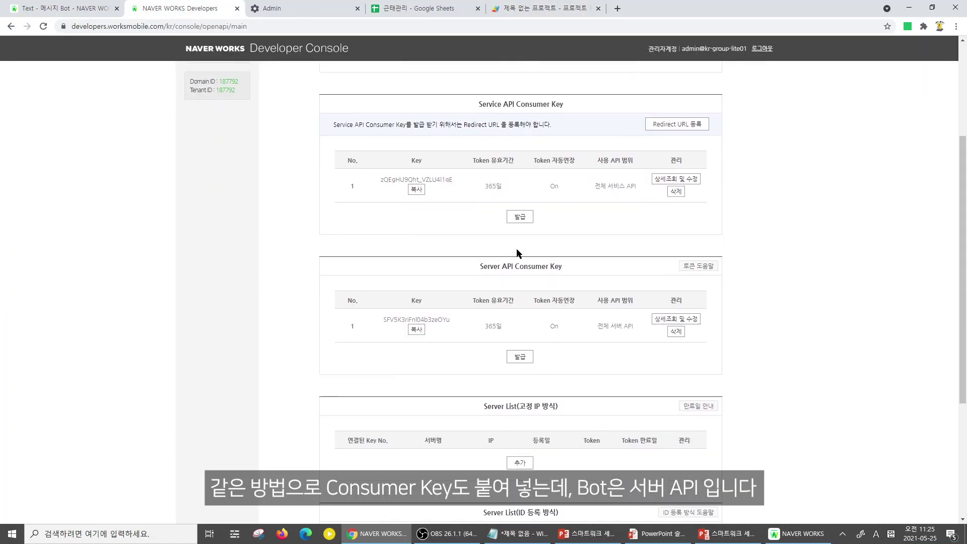
left_click_drag(480, 266, 515, 266)
left_click(421, 333)
left_click(568, 82)
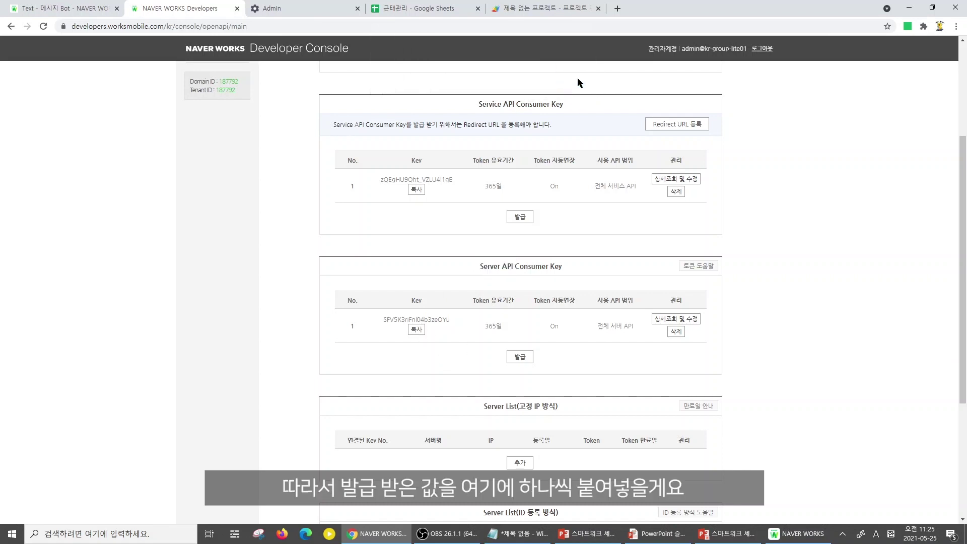
left_click(514, 8)
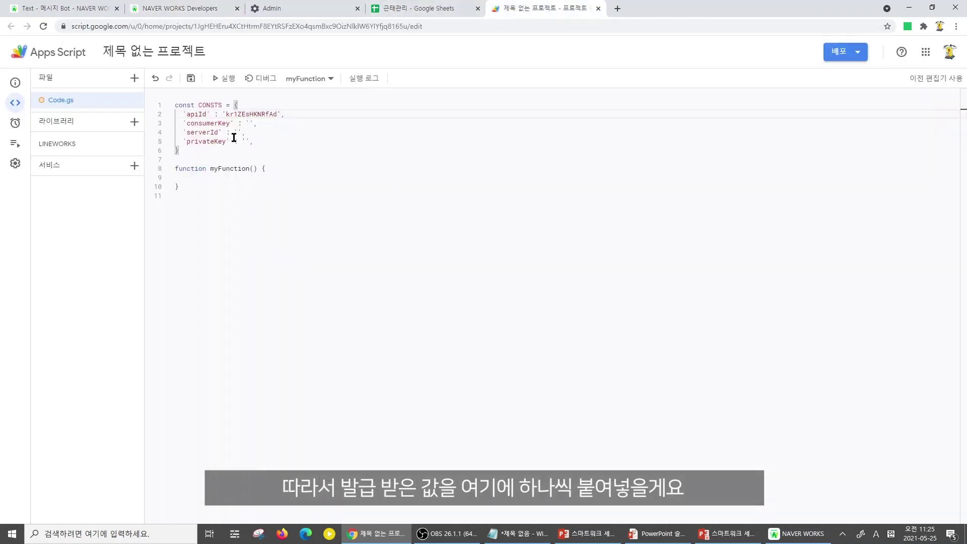
left_click(244, 126)
key("ctrl+v")
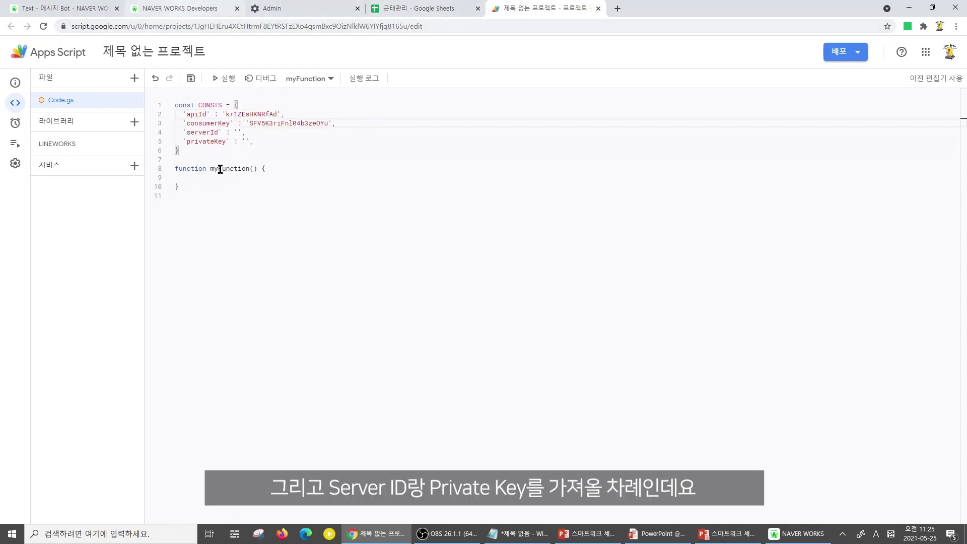
left_click_drag(226, 142, 183, 125)
left_click(204, 131)
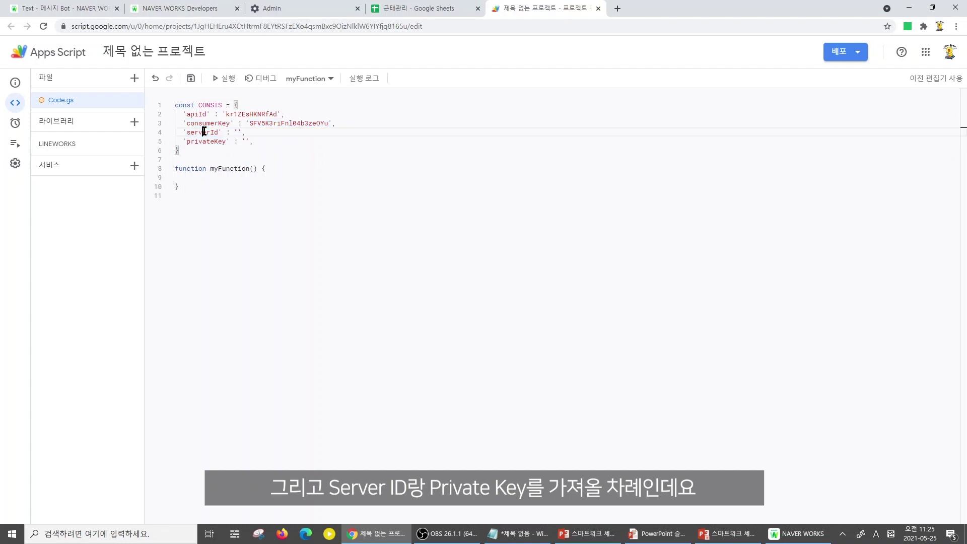
left_click(147, 8)
Add an ID-registration server named 테스트, linked to consumer key No. 1, and save it
scroll(536, 354, "down", 4)
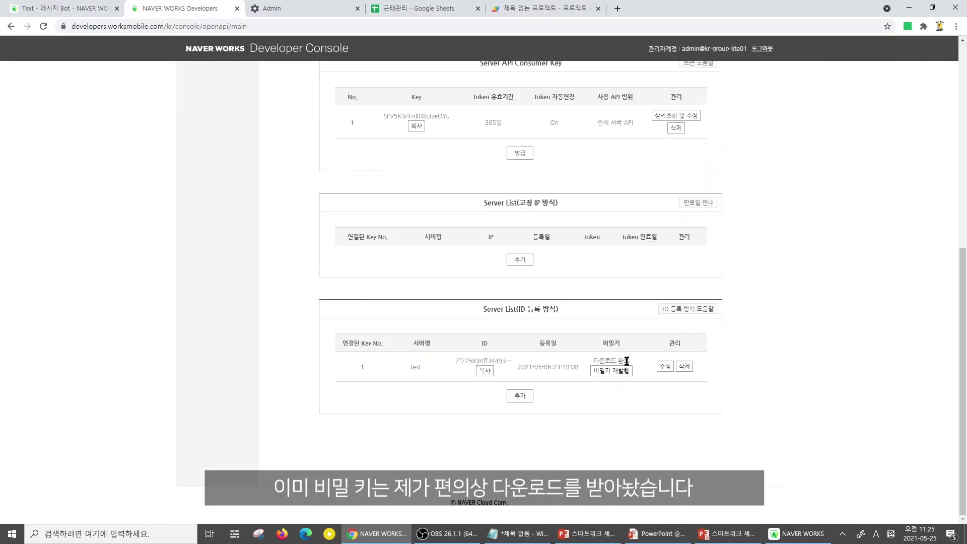
left_click_drag(631, 361, 595, 360)
left_click(595, 360)
left_click(521, 397)
type("d")
key("BackSpace")
key("Hangul")
type("테스트")
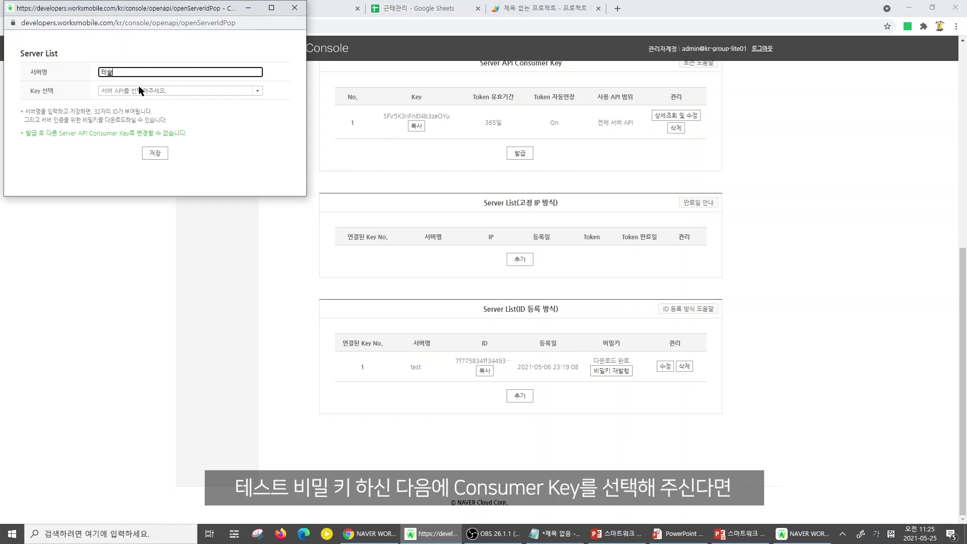
left_click(149, 91)
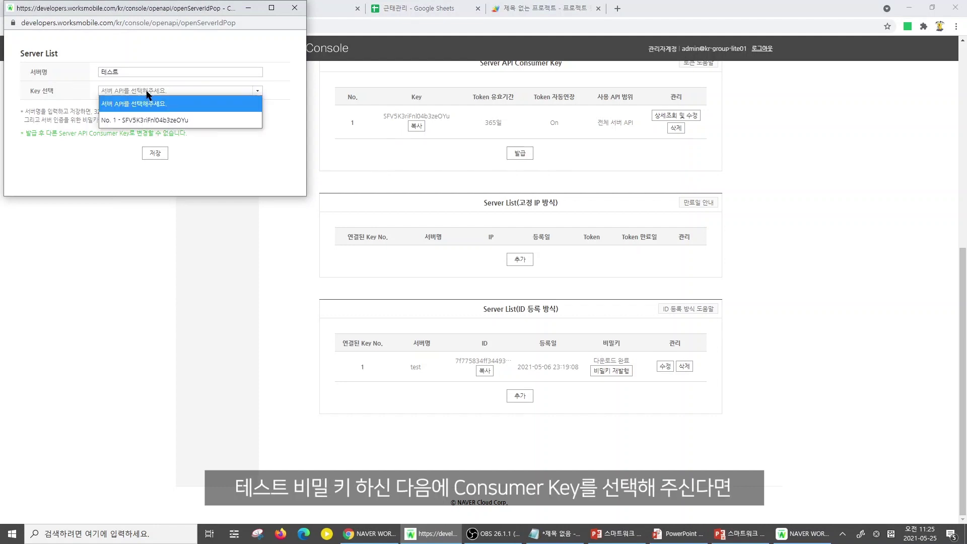
left_click(143, 121)
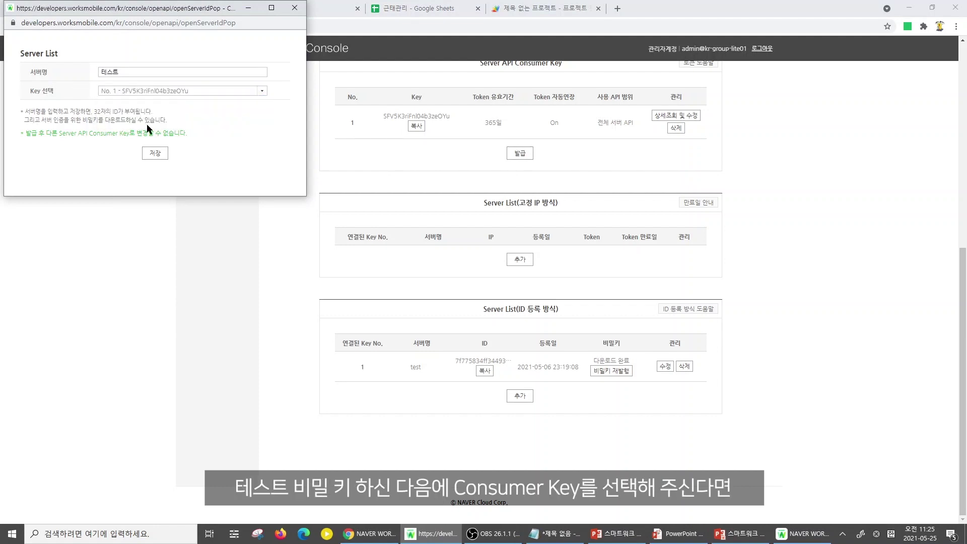
left_click(155, 154)
left_click(201, 78)
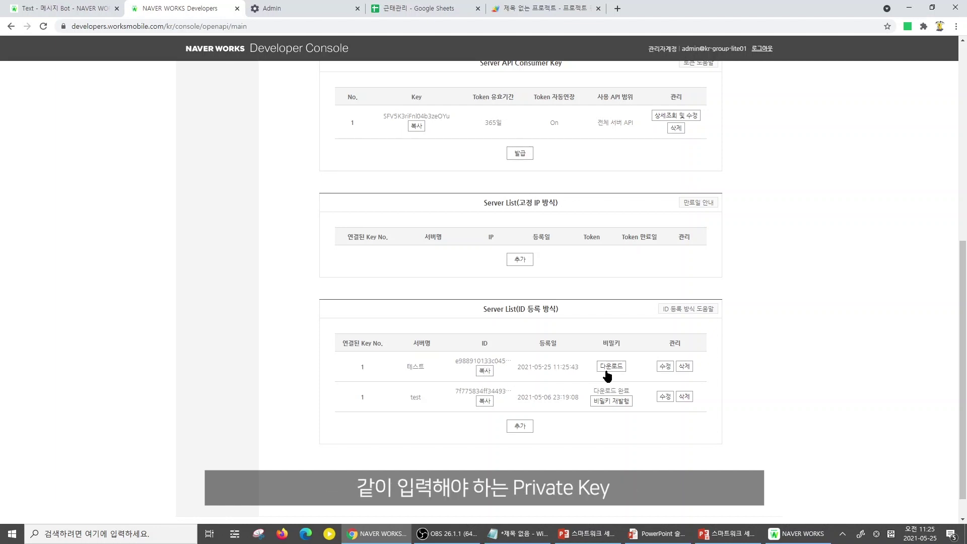
Download the 테스트 server's private key as privateKey_20210525.txt and inspect it in Notepad
left_click(609, 370)
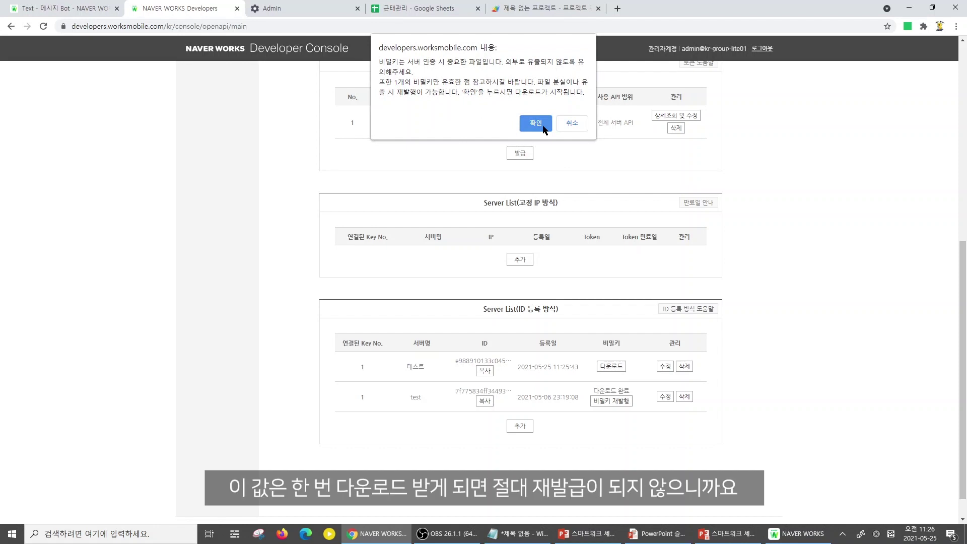
left_click(538, 124)
left_click(73, 509)
left_click(604, 269)
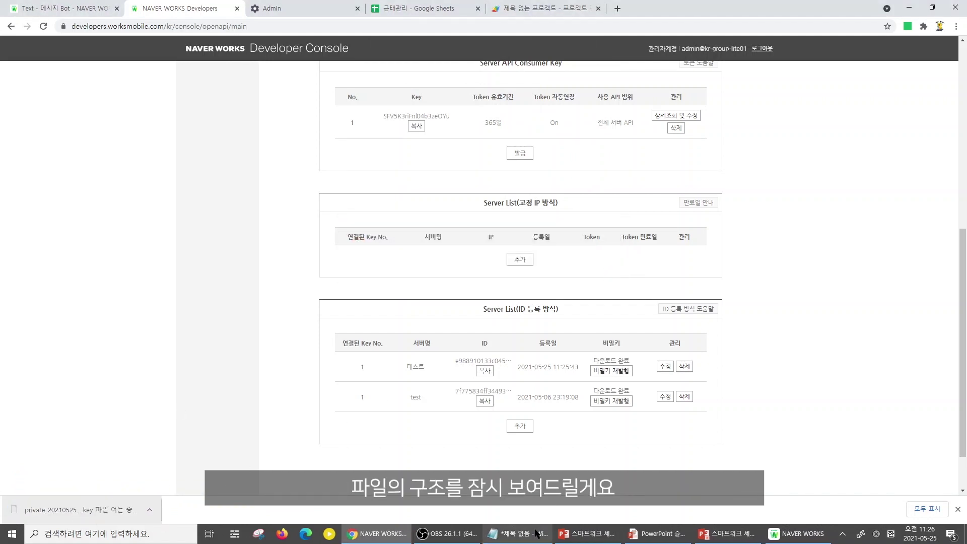
key("super+e")
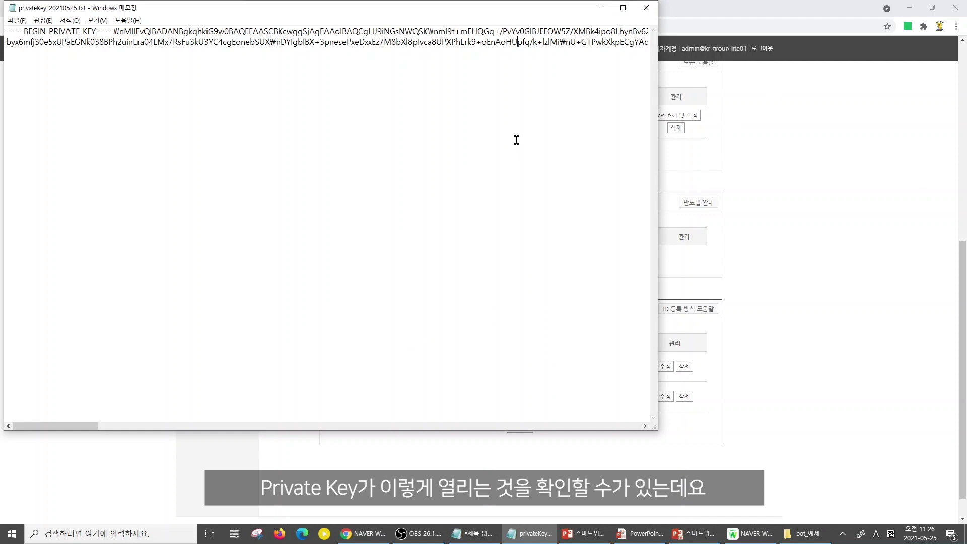
key("ctrl+a")
left_click(563, 43)
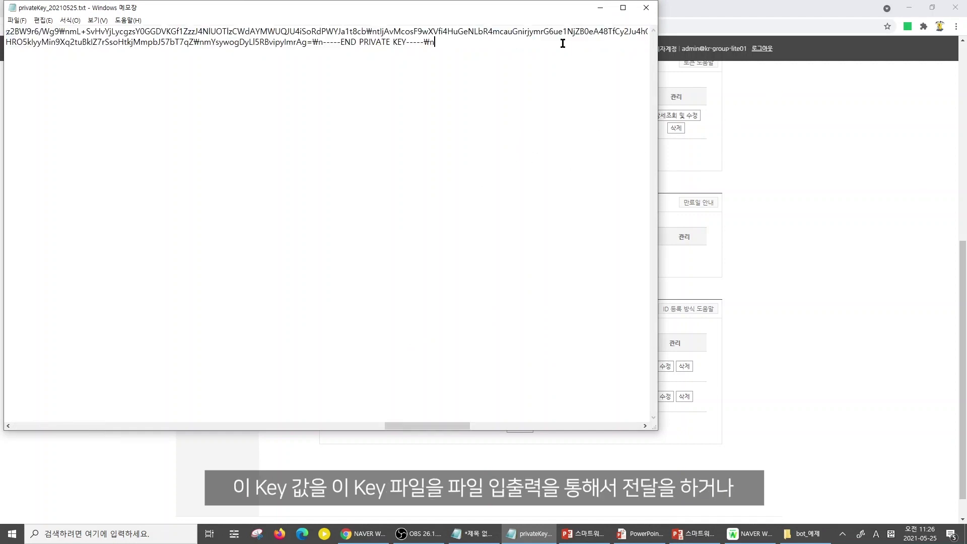
left_click(647, 7)
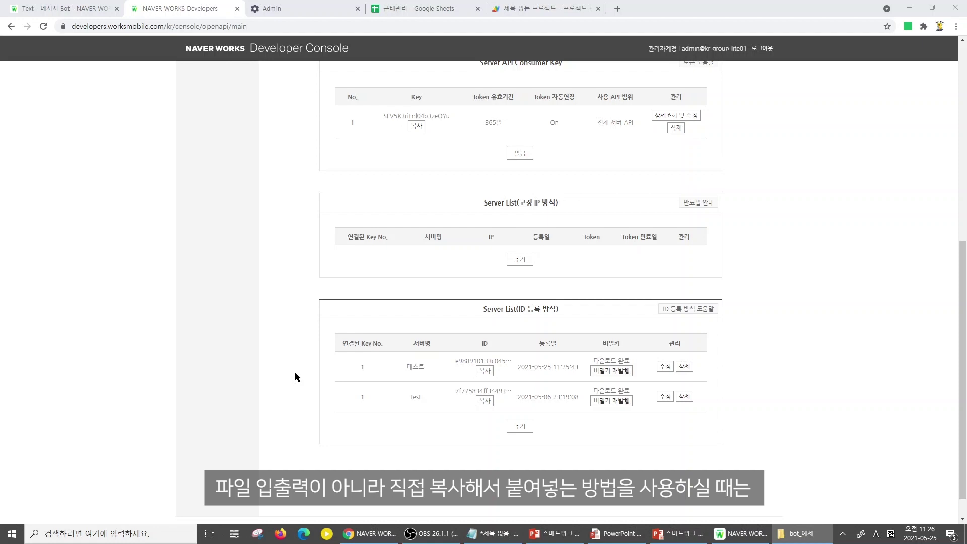
Paste the private key into privateKey on line 5, check its \n breaks, and copy the 테스트 server ID
left_click(529, 8)
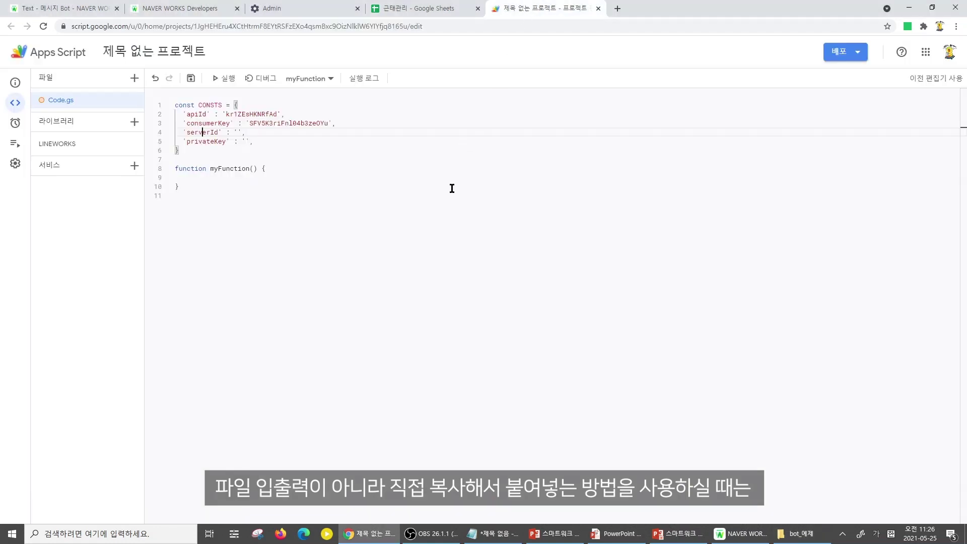
left_click(251, 142)
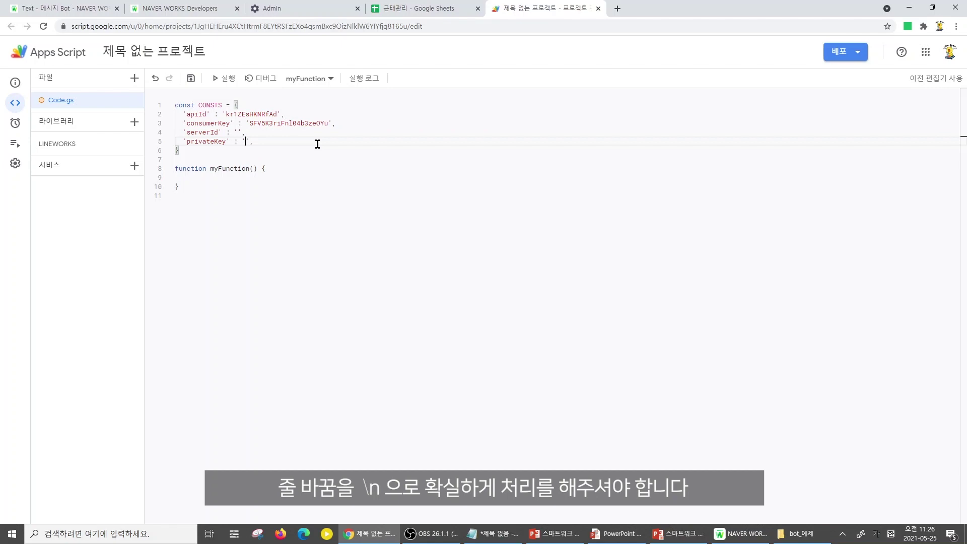
key("ctrl+v")
left_click_drag(355, 142, 365, 142)
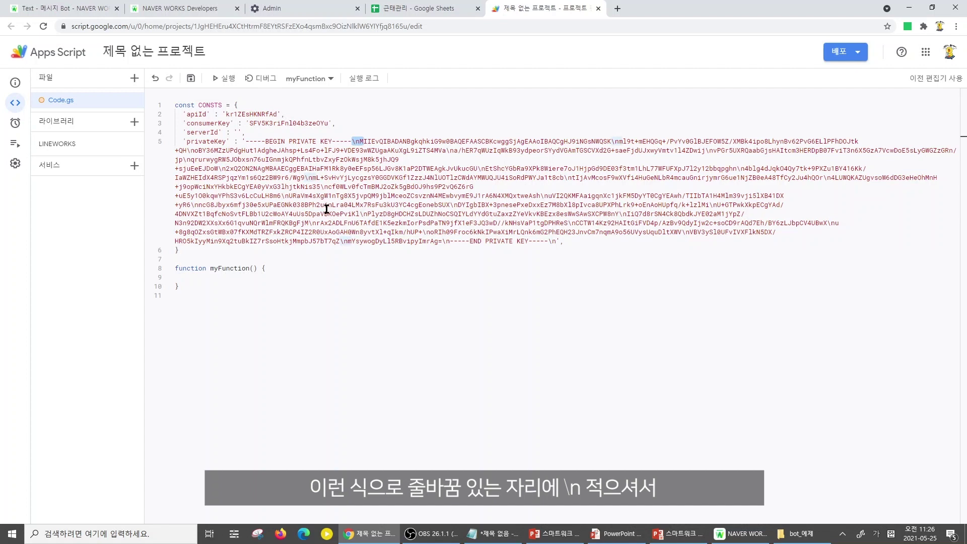
key("shift+Left")
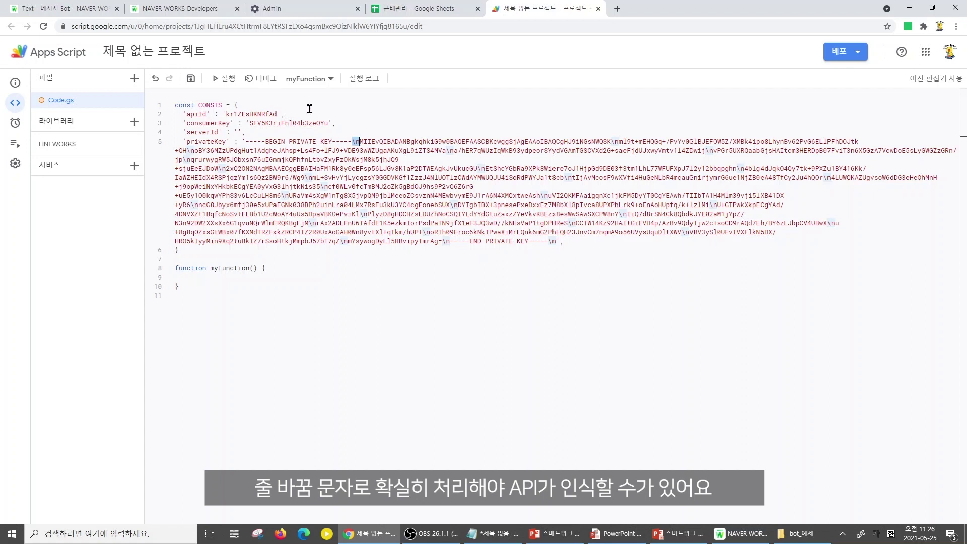
left_click(207, 8)
left_click(484, 402)
Paste the copied 테스트 server ID into the serverId value of CONSTS
left_click(572, 83)
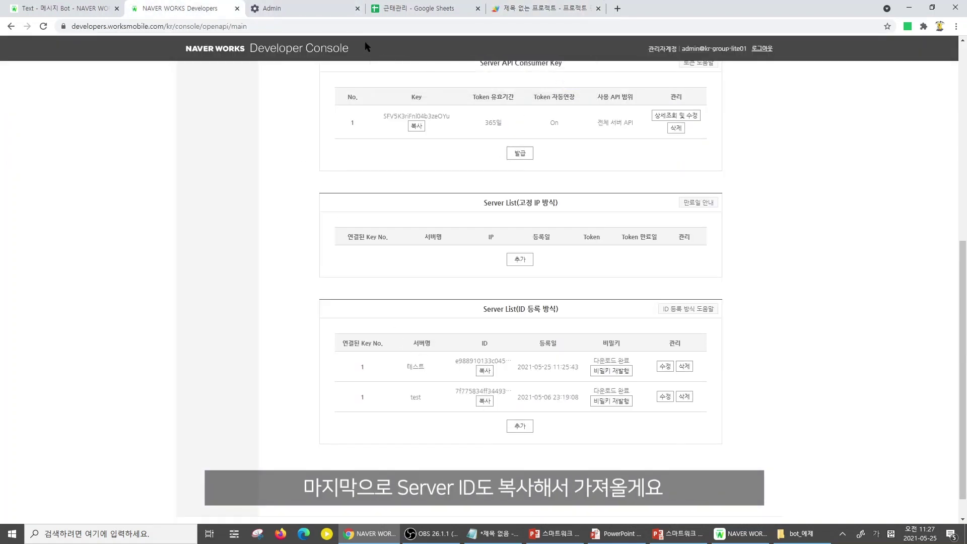
left_click(524, 10)
left_click(240, 132)
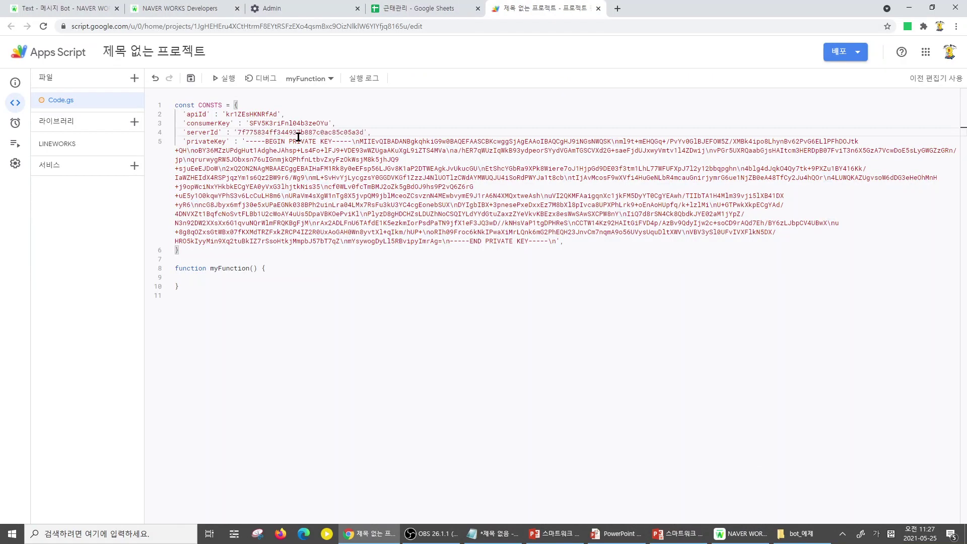
Add a botNo entry holding the 근태관리 bot number 2211859 and save the project
left_click(604, 242)
key("Return")
type("'ㅠㅐㅅ")
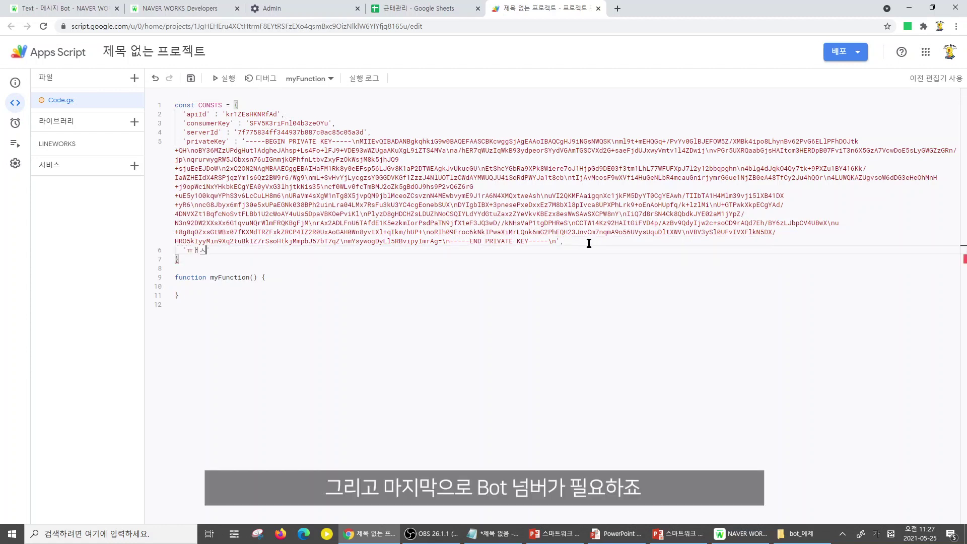
key("BackSpace")
key("BackSpace")
key("BackSpace")
key("Hangul")
type("botNo' : '")
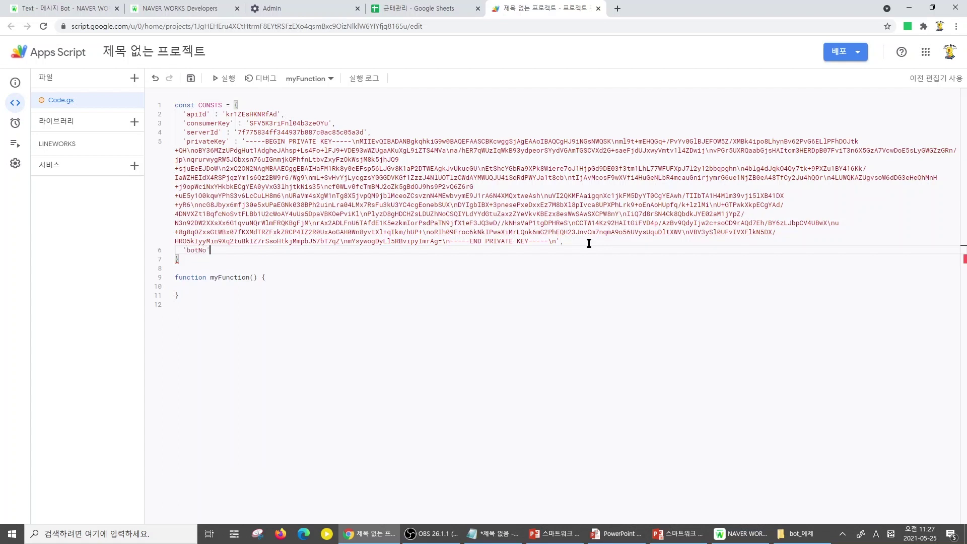
left_click(202, 7)
scroll(262, 393, "up", 7)
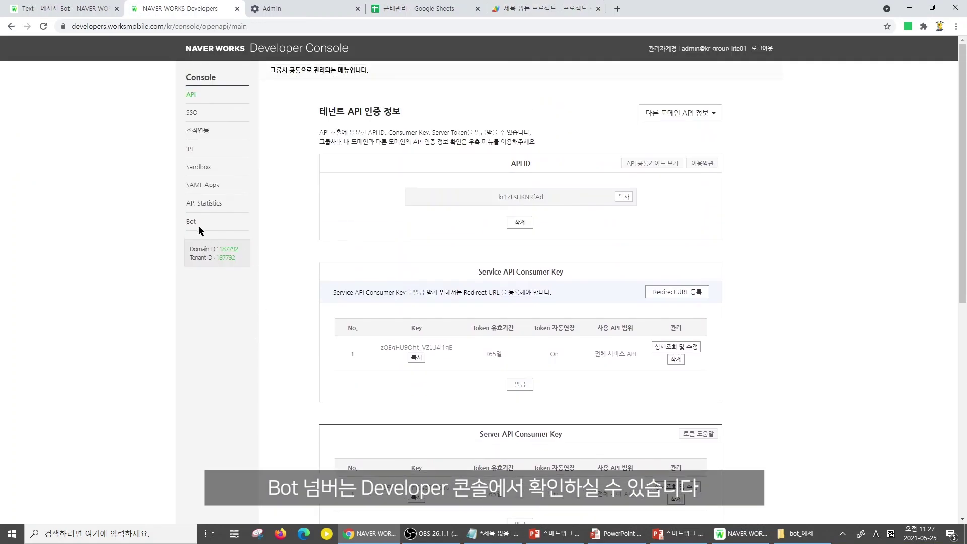
left_click(194, 224)
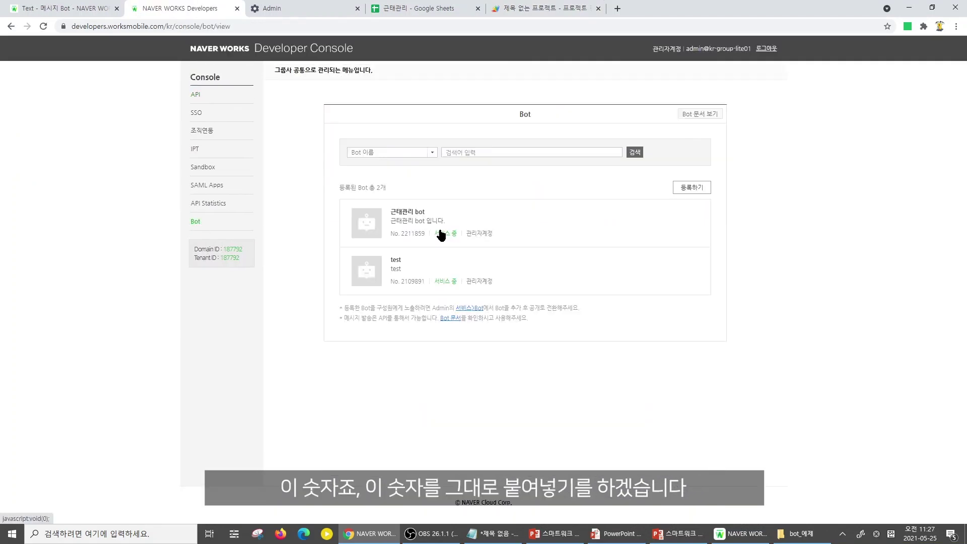
left_click(411, 235)
double_click(478, 297)
key("ctrl+c")
left_click(515, 7)
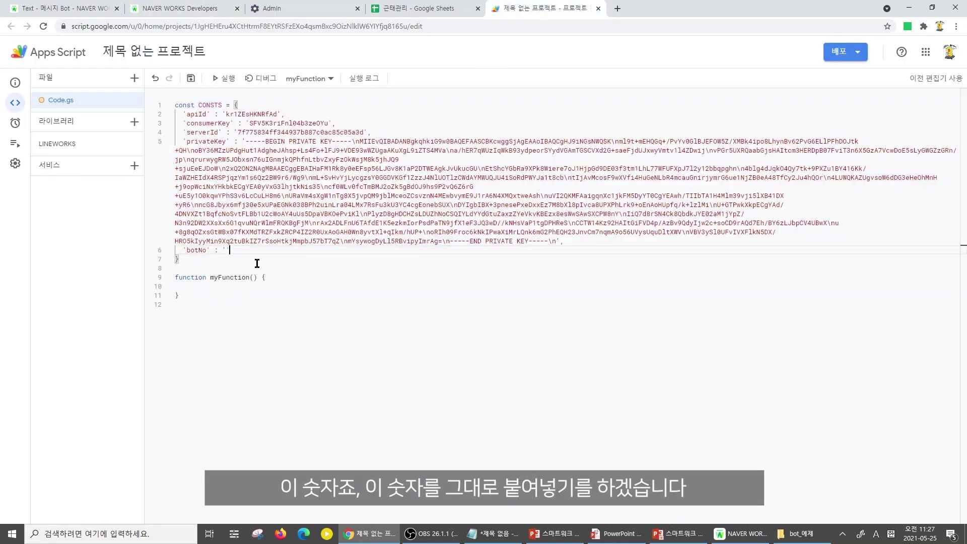
key("ctrl+v")
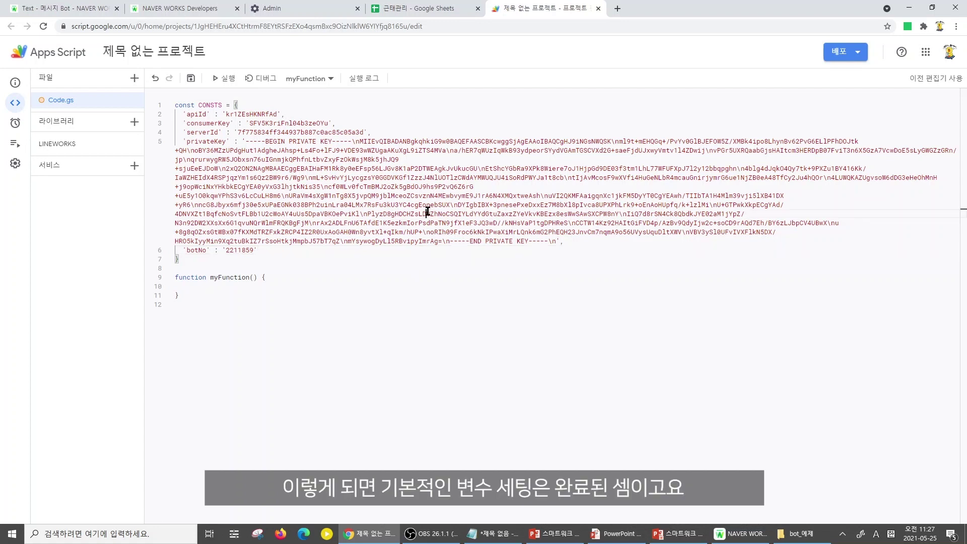
key("ctrl+s")
Start a LINEWORKS.sendM call inside myFunction's body using autocomplete
left_click(256, 285)
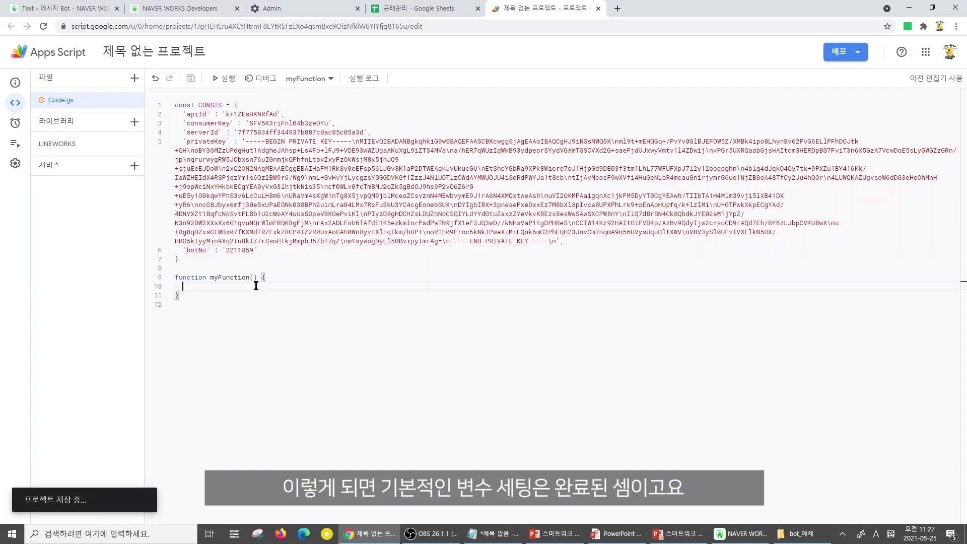
key("ctrl+space")
key("Escape")
type("L")
key("BackSpace")
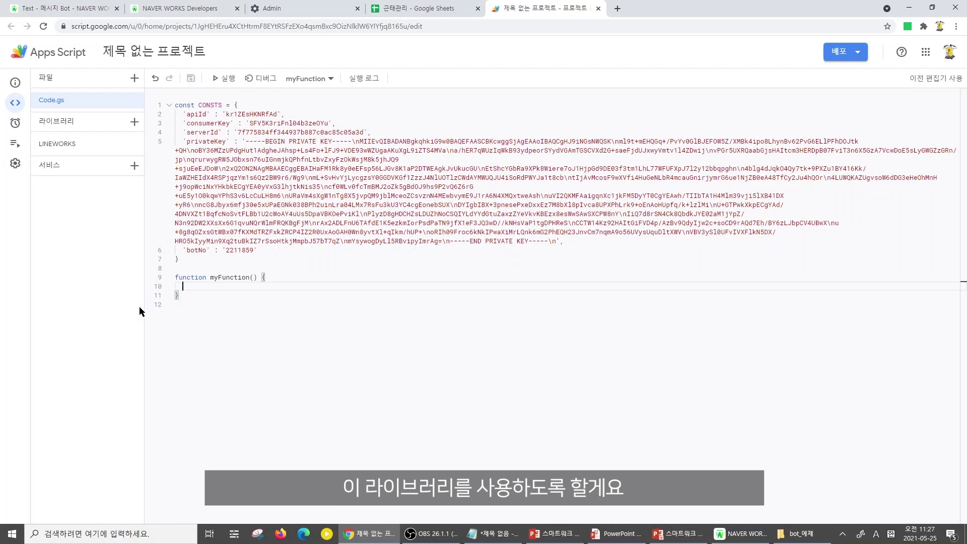
type("L")
key("Return")
type(".sendM")
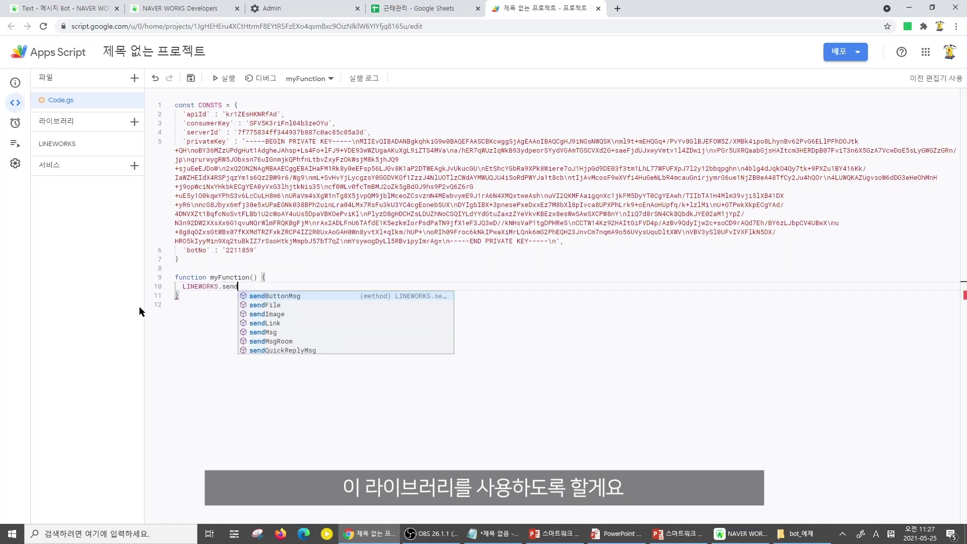
Complete the LINEWORKS.sendMsg call and pass CONSTS as its first argument
key("Return")
type("(")
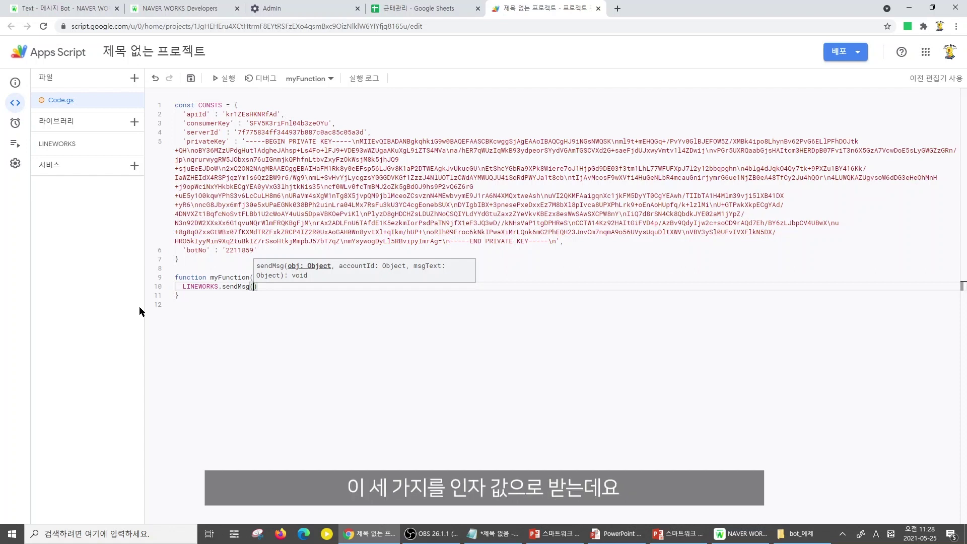
double_click(210, 105)
left_click(256, 286)
key("Down")
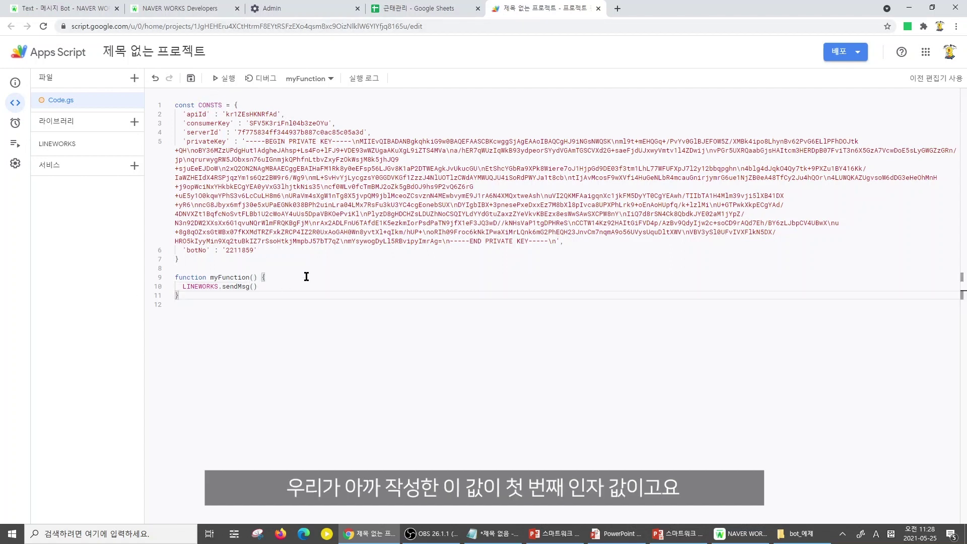
key("Up")
key("Right")
type("CONSTS, '")
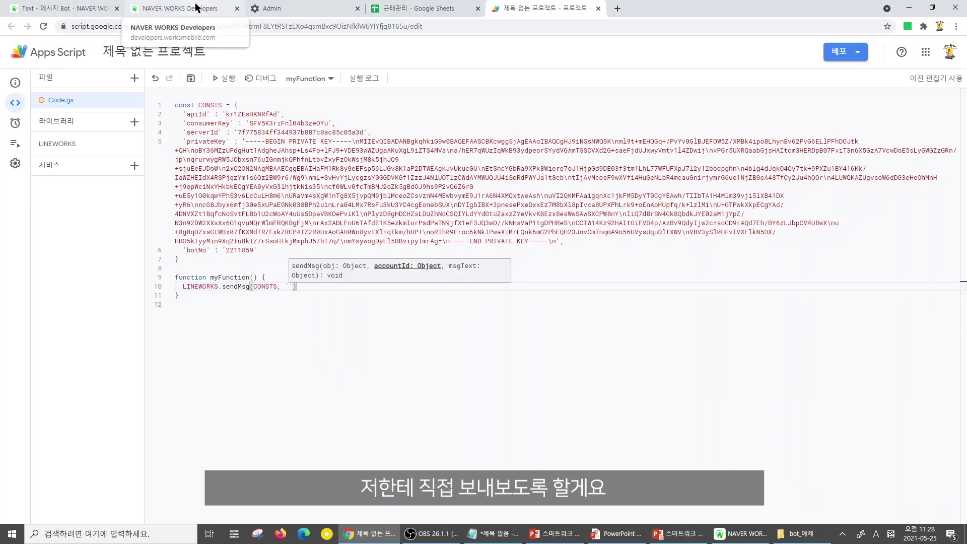
Add the admin account ID as recipient and 'Hello World!' as the message, then save
left_click(151, 8)
left_click_drag(751, 49, 688, 46)
key("ctrl+c")
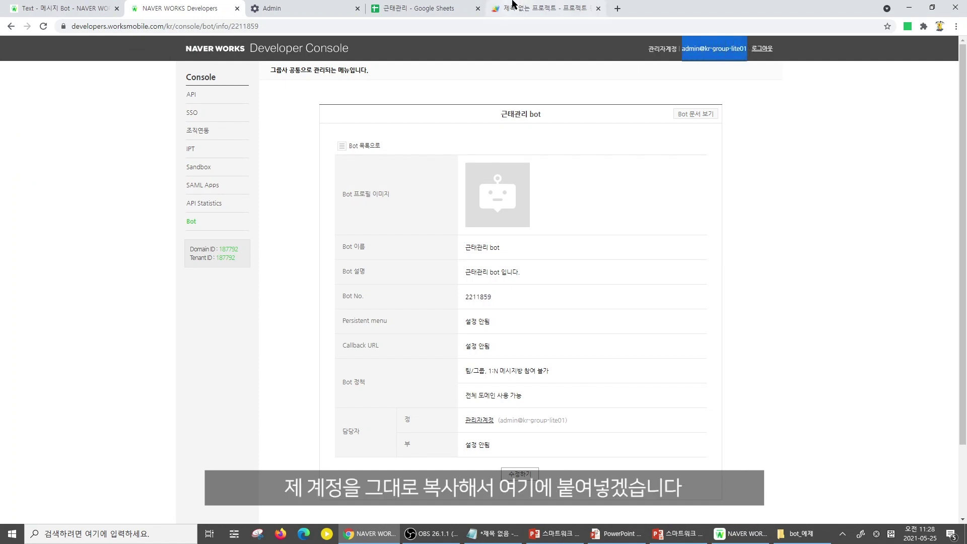
left_click(534, 8)
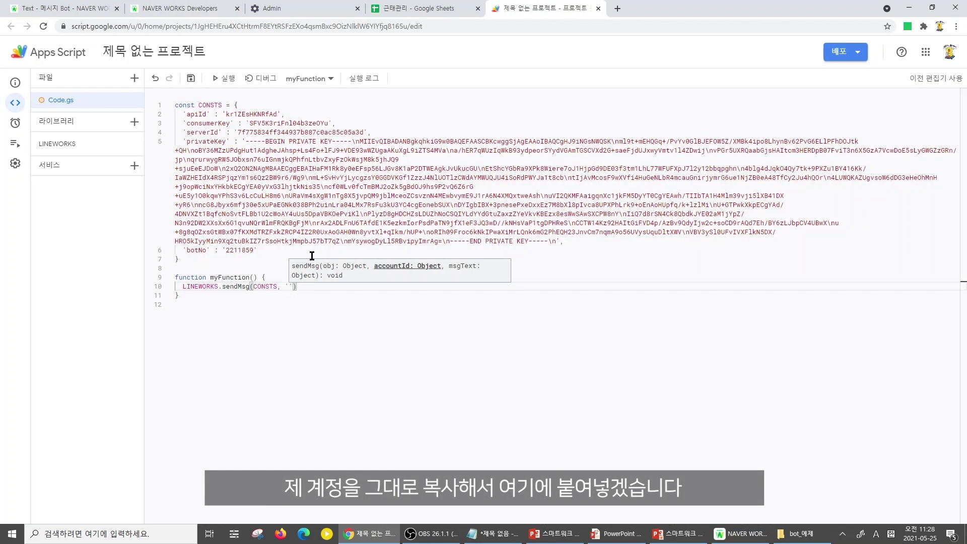
key("ctrl+v")
type(", 'd")
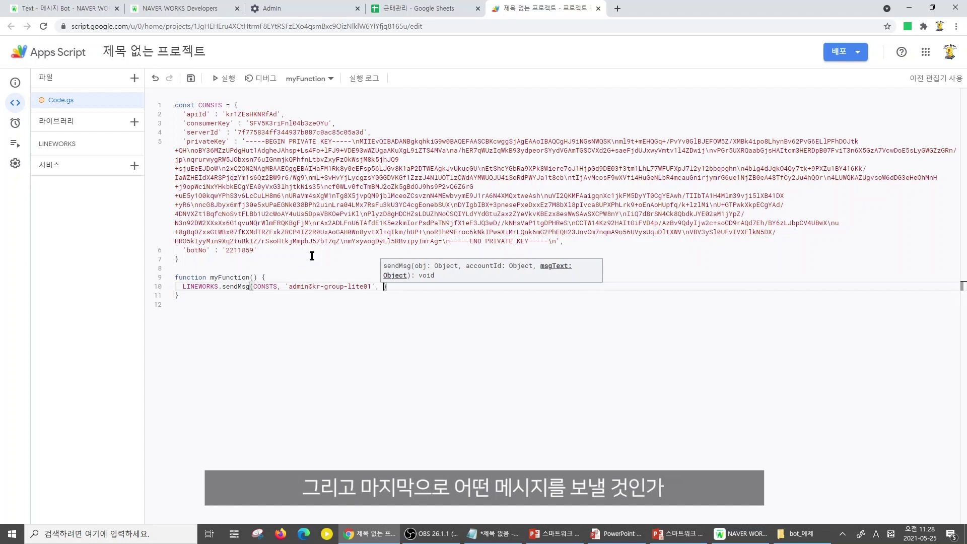
key("BackSpace")
type("He")
type("llo Wor")
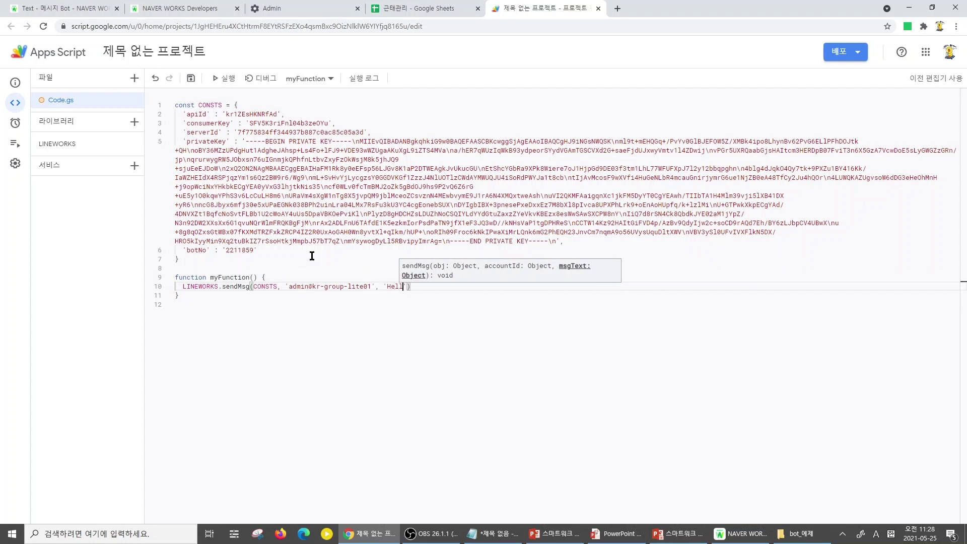
type("kd!")
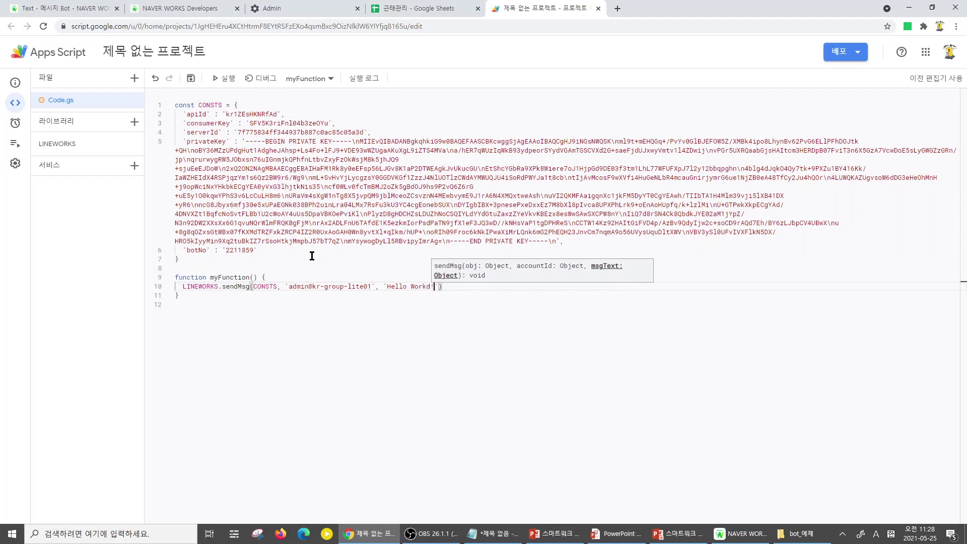
key("BackSpace")
key("BackSpace")
key("BackSpace")
type("ld!")
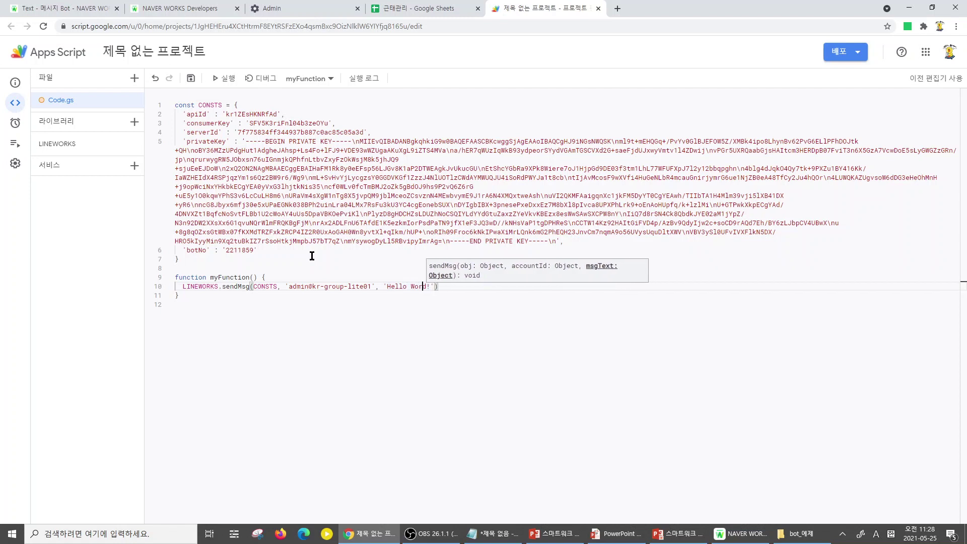
key("End")
key("ctrl+s")
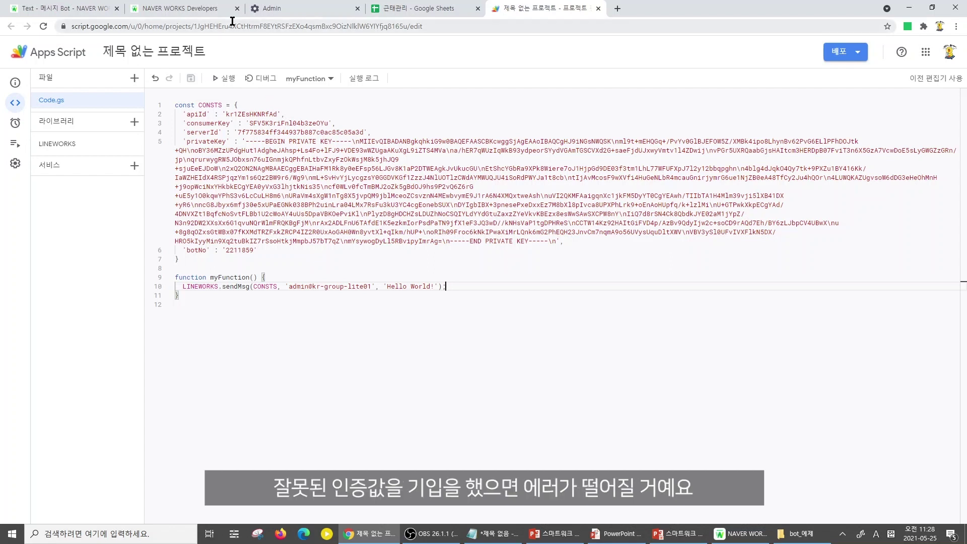
Run myFunction, granting the Google account access past the unverified-app warning with 허용
left_click(224, 80)
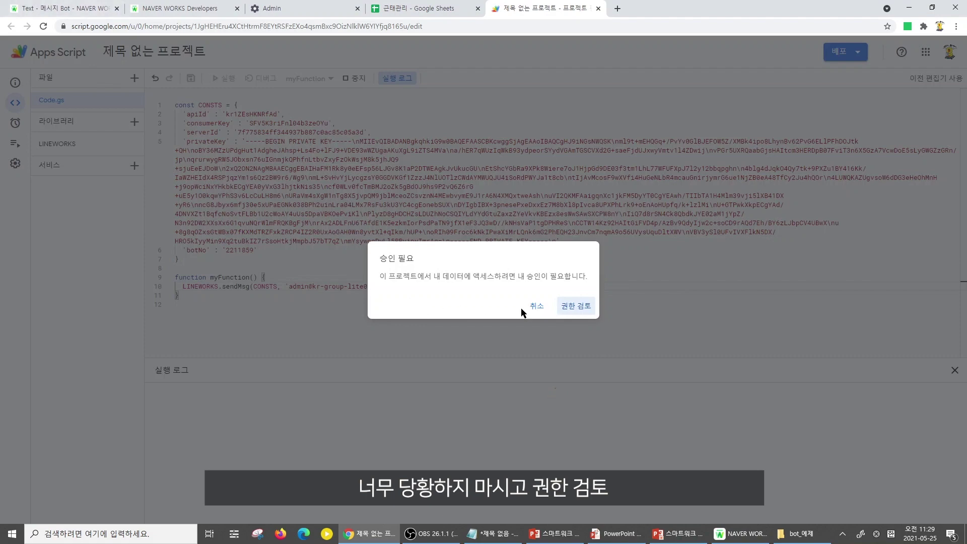
left_click(573, 307)
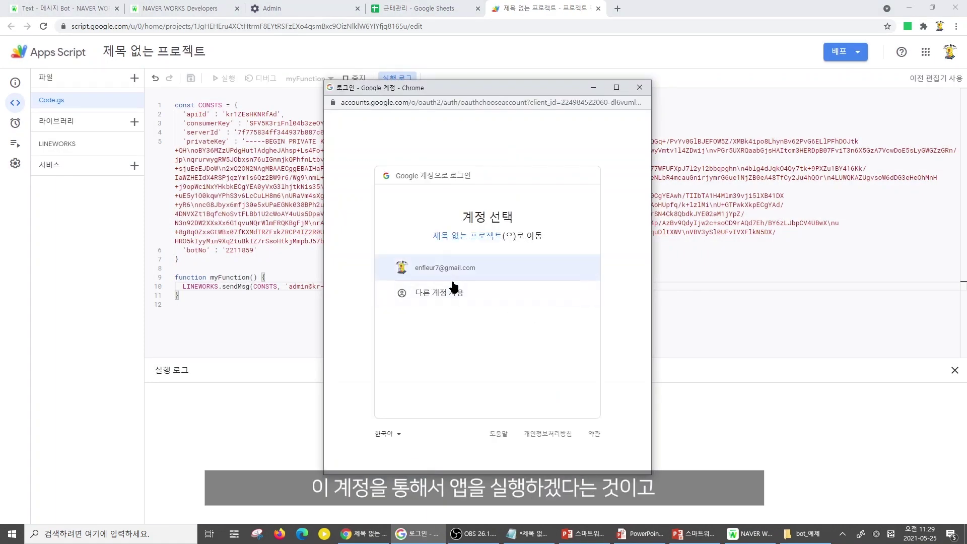
left_click(461, 265)
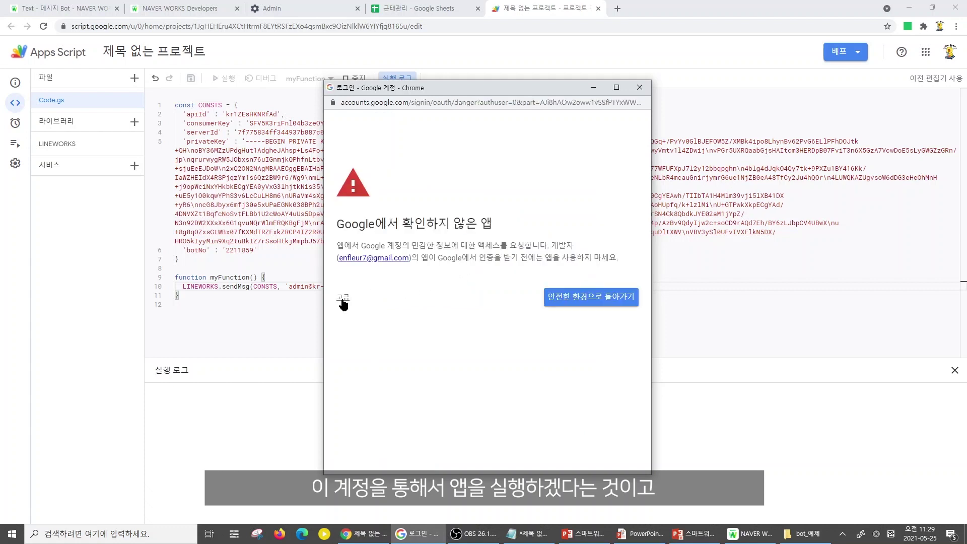
left_click(342, 300)
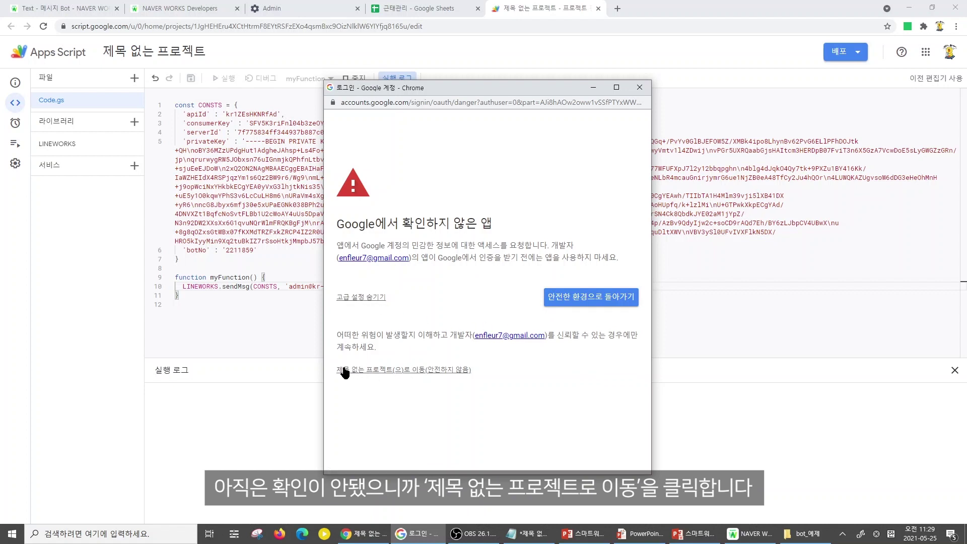
left_click(445, 371)
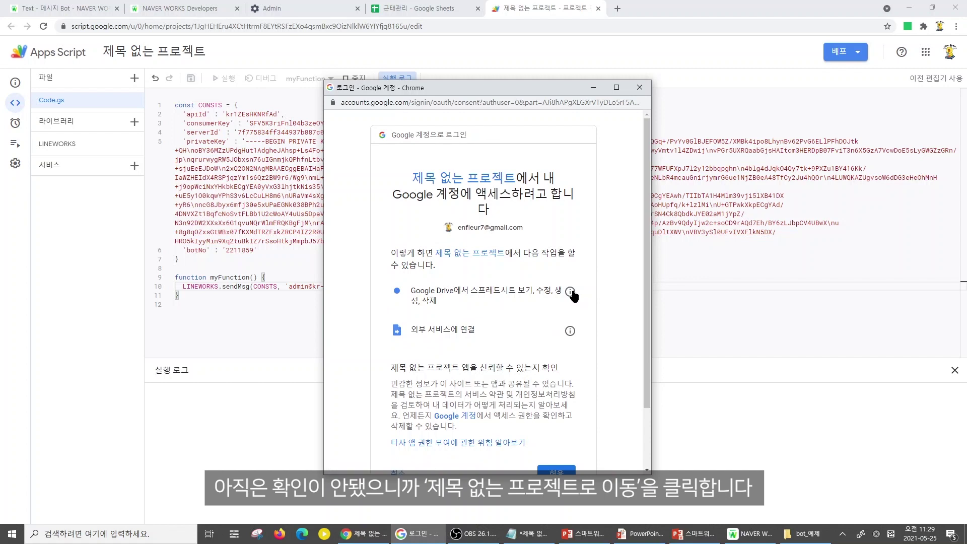
scroll(568, 299, "down", 2)
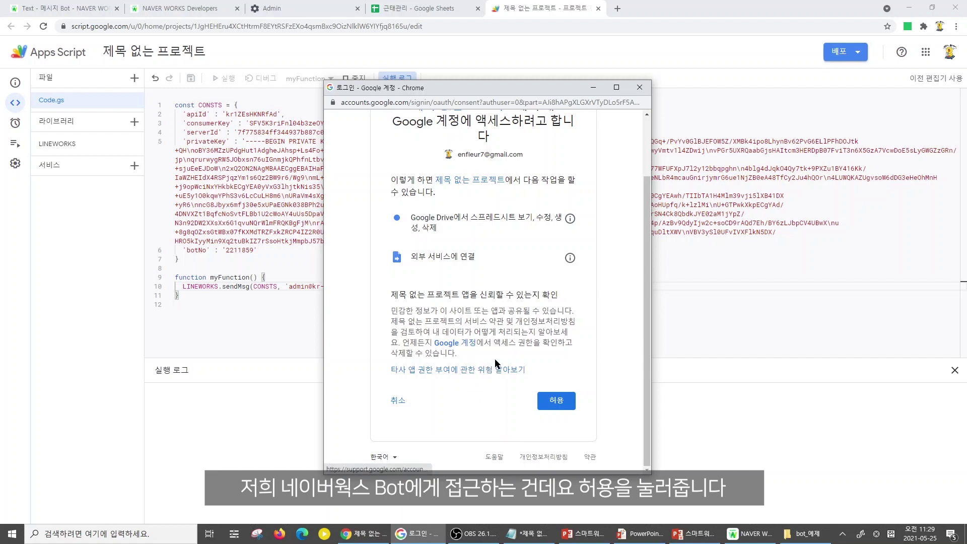
left_click(556, 400)
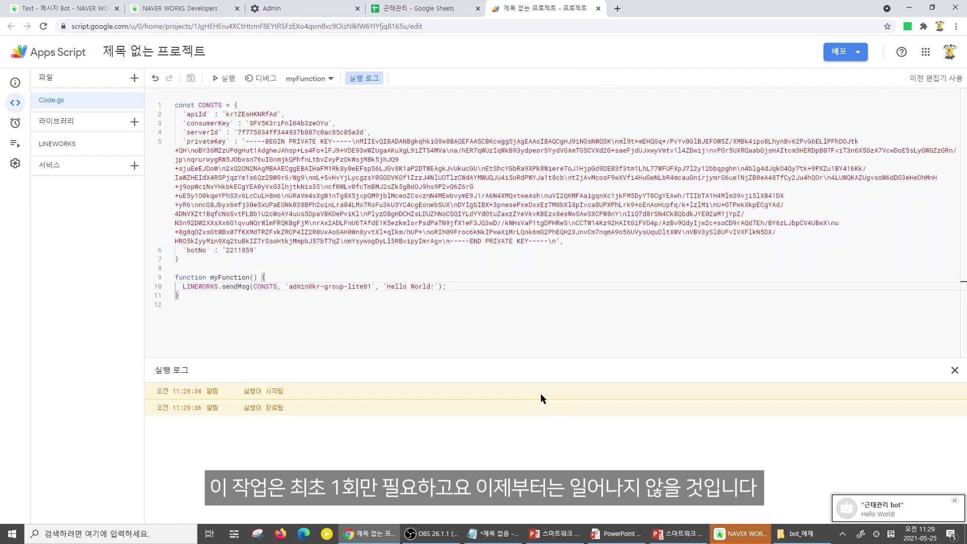
Open the 근태관리 bot chat, run myFunction twice more, and confirm three 'Hello World!' messages
left_click(901, 516)
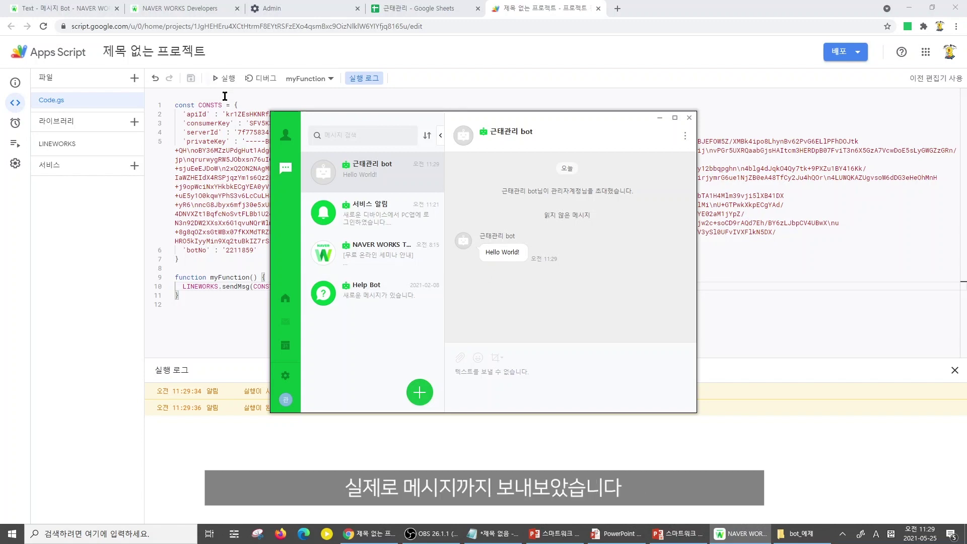
left_click(227, 80)
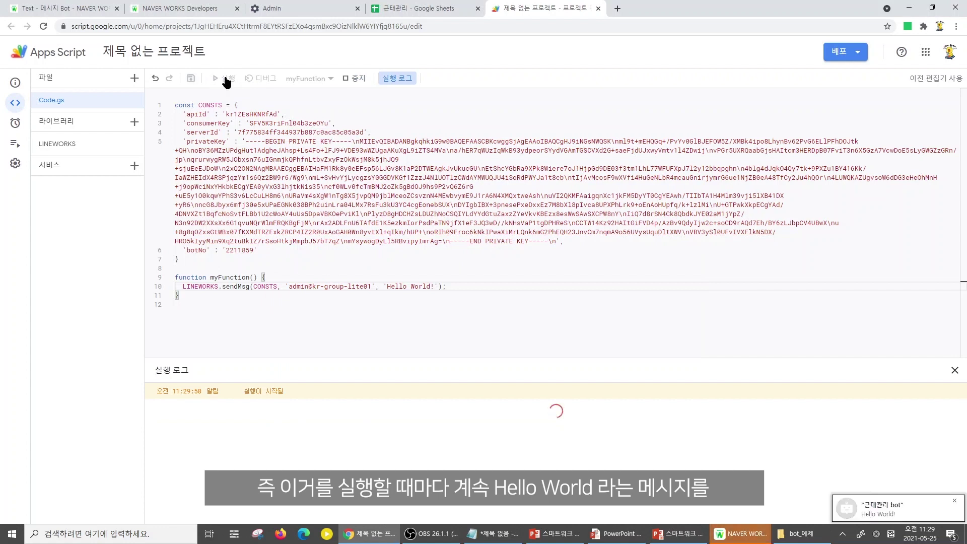
left_click(226, 81)
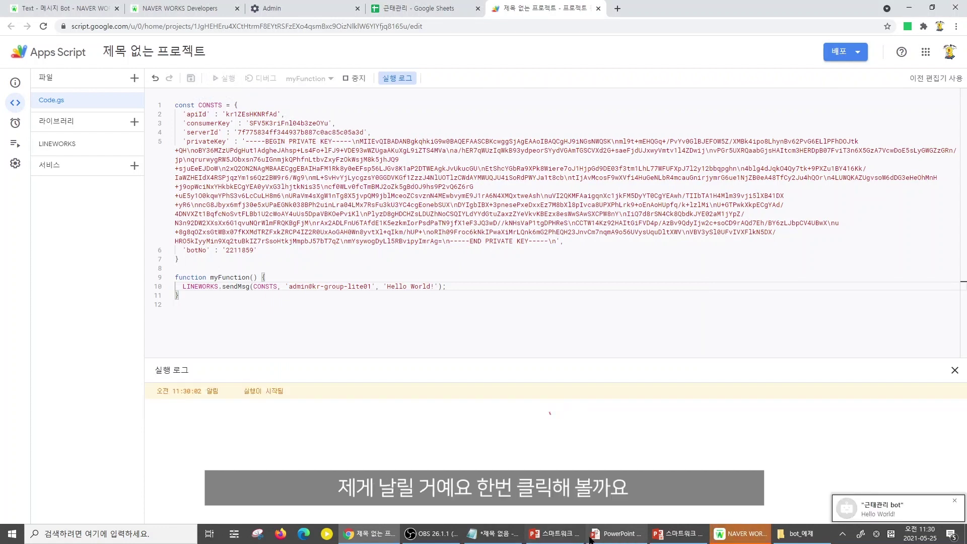
left_click(747, 532)
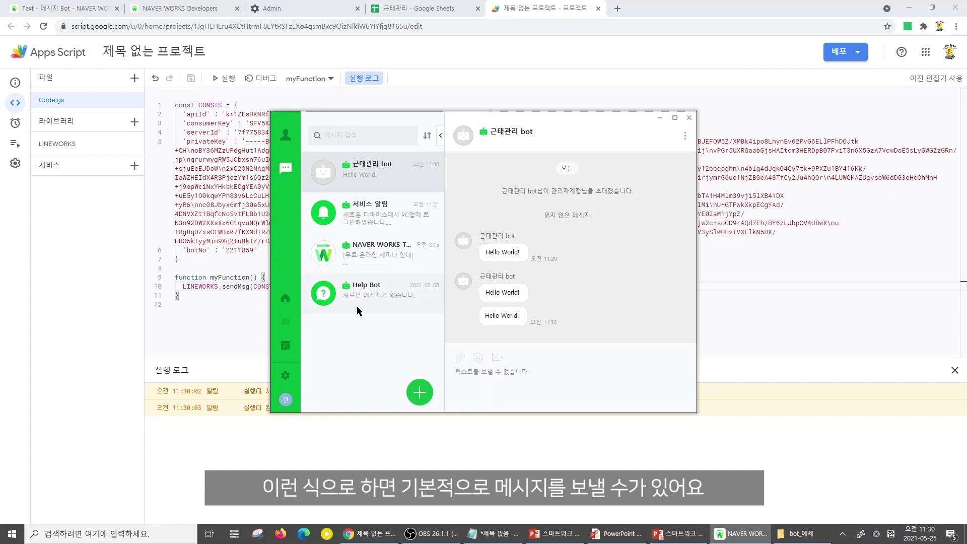
left_click(488, 385)
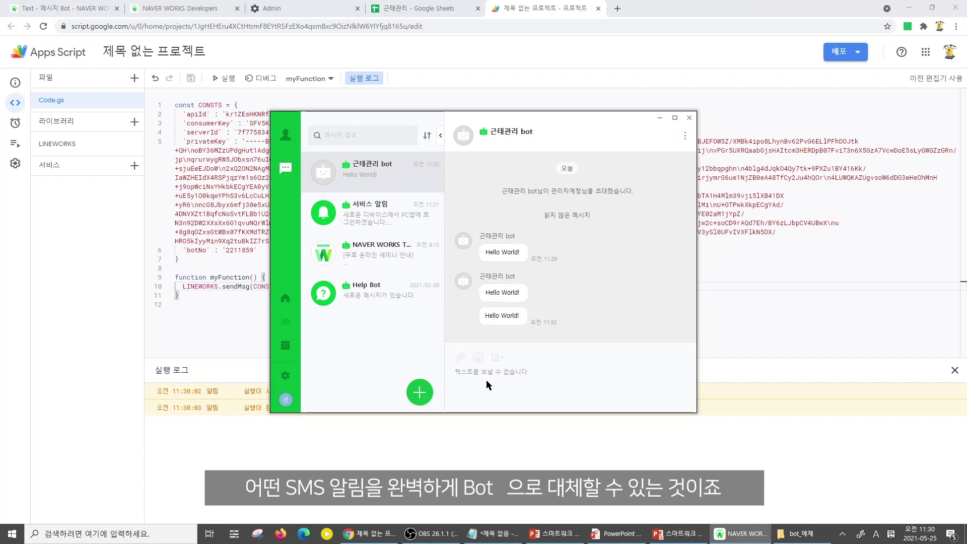
left_click(213, 177)
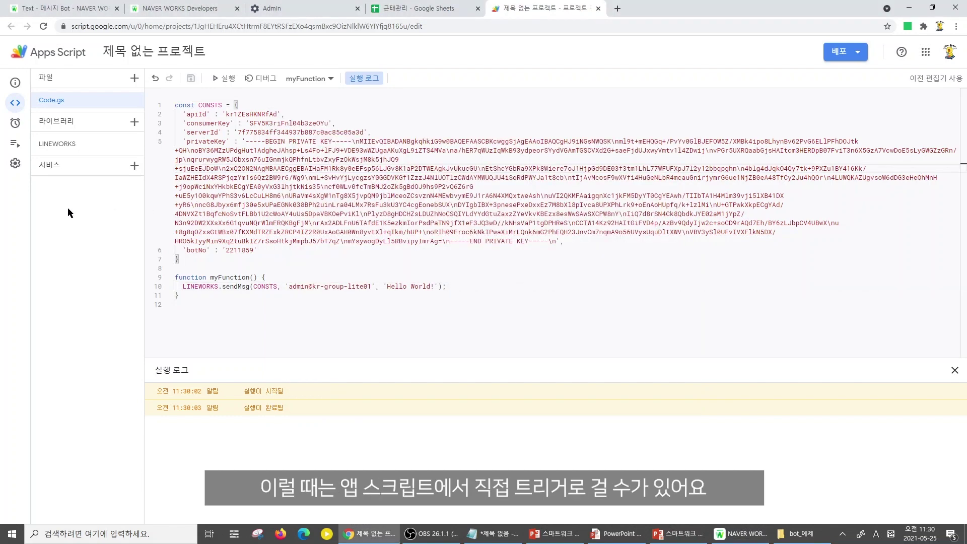
Create an hourly time-based trigger for myFunction on the Triggers page
left_click(15, 125)
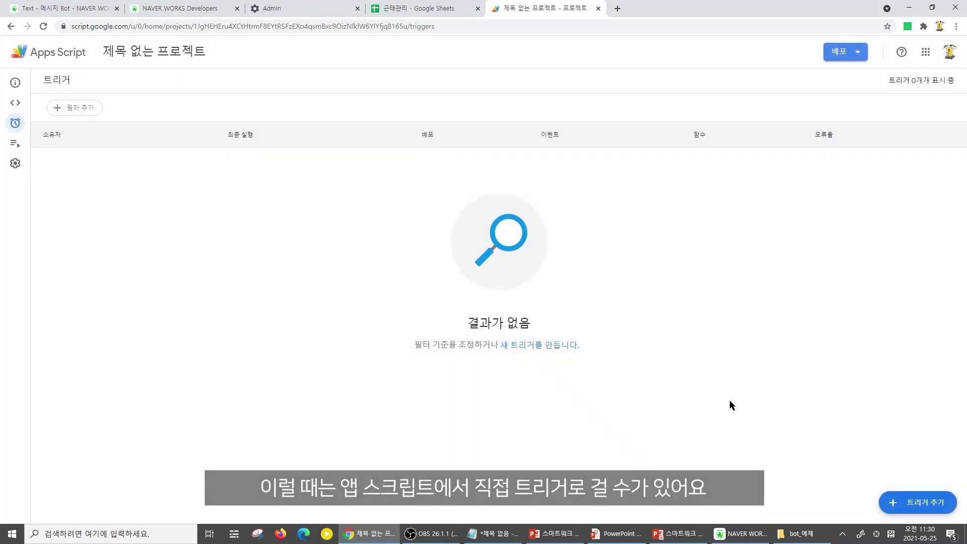
left_click(917, 502)
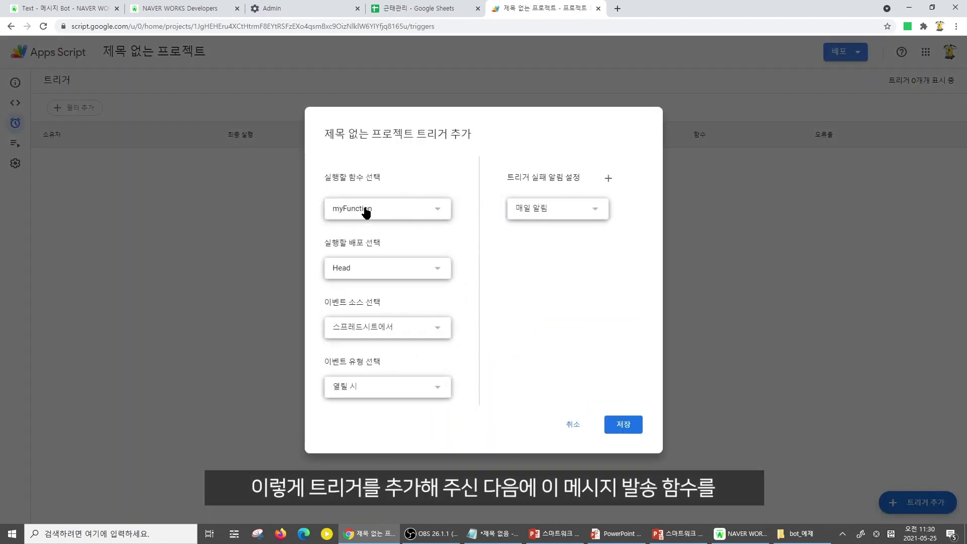
left_click(407, 390)
left_click(405, 333)
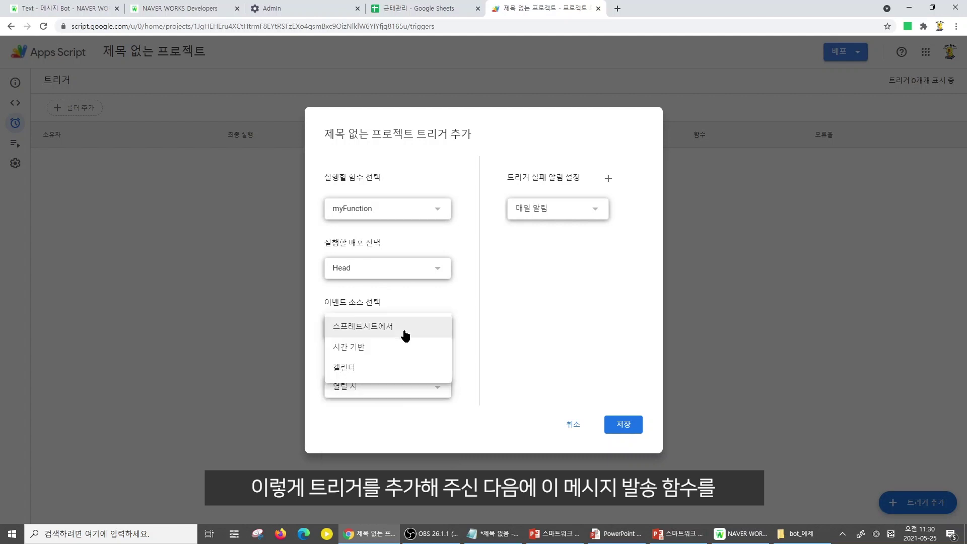
left_click(400, 349)
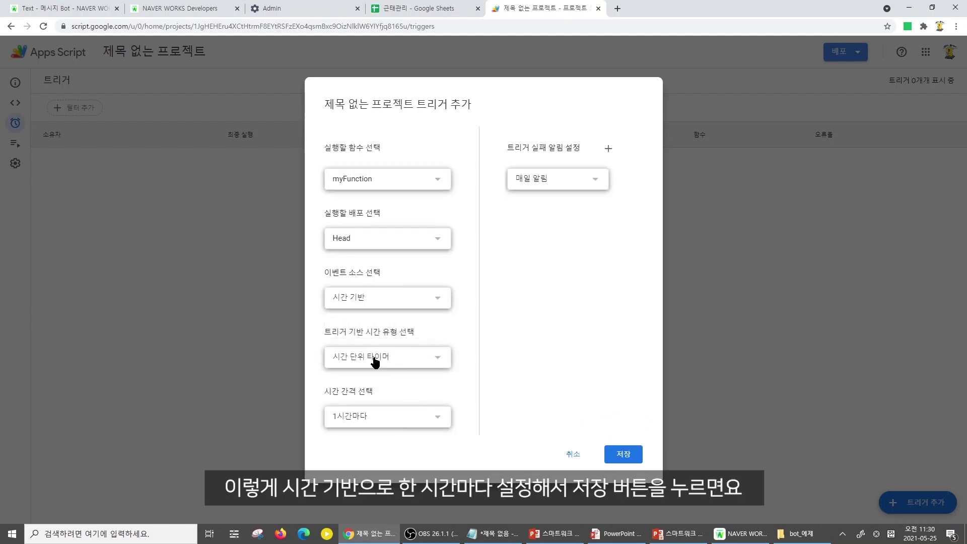
left_click(623, 459)
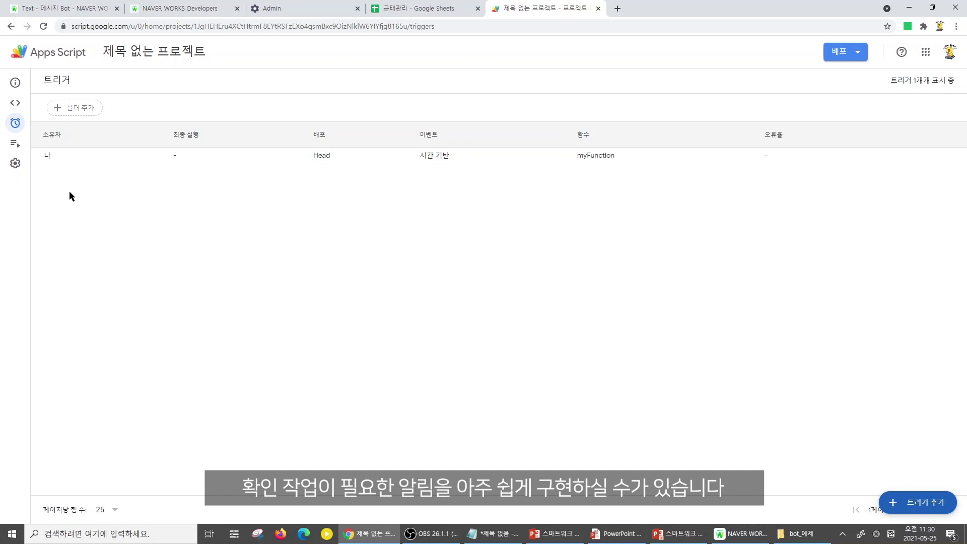
Permanently delete the new trigger, leaving the project with no triggers
left_click(106, 156)
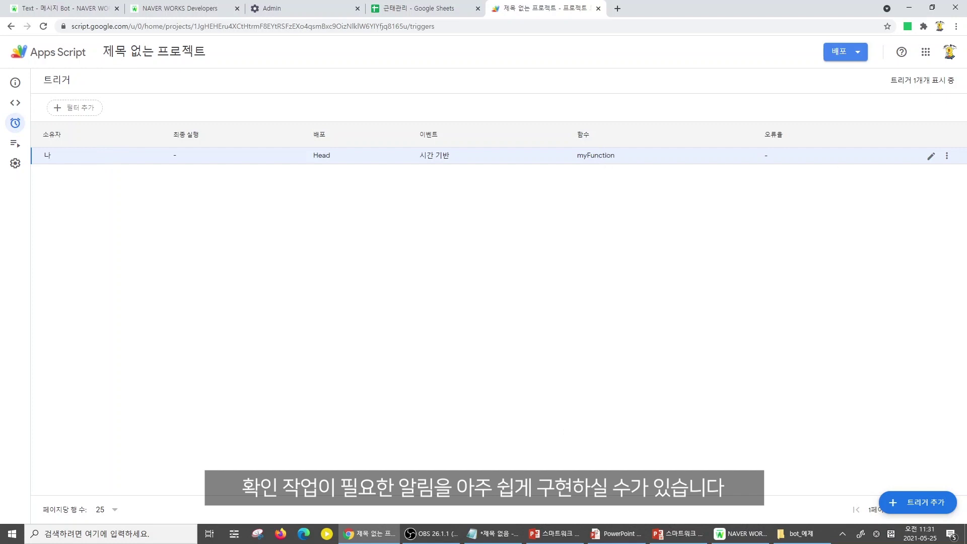
left_click(946, 157)
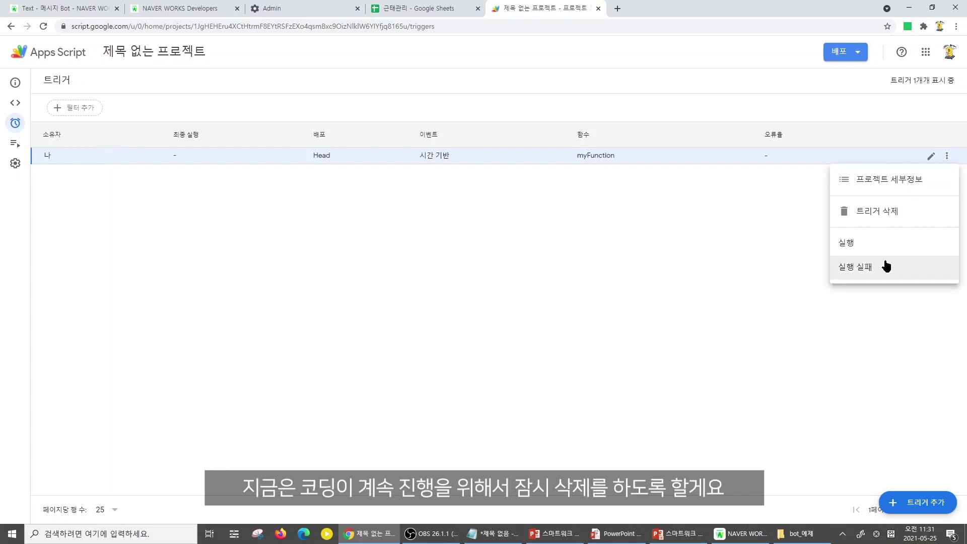
left_click(896, 216)
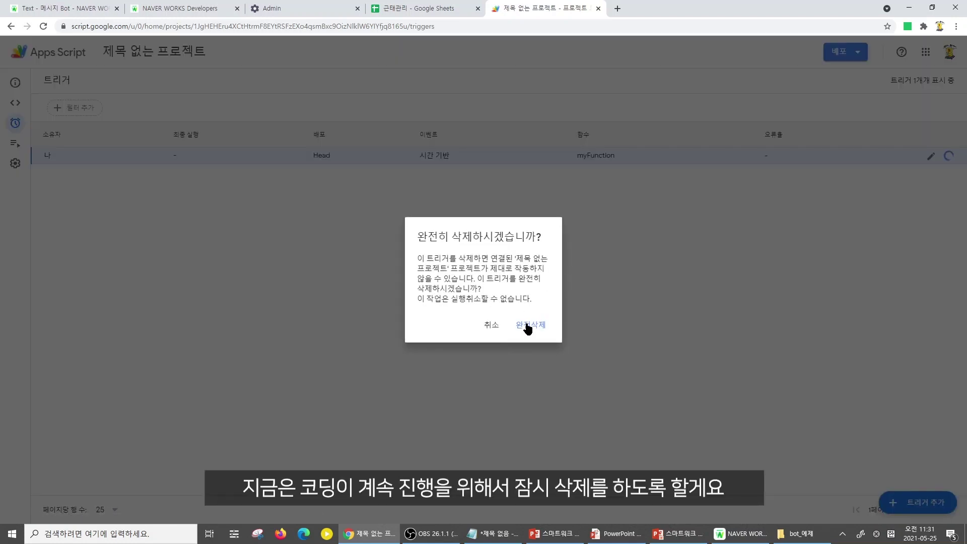
left_click(527, 327)
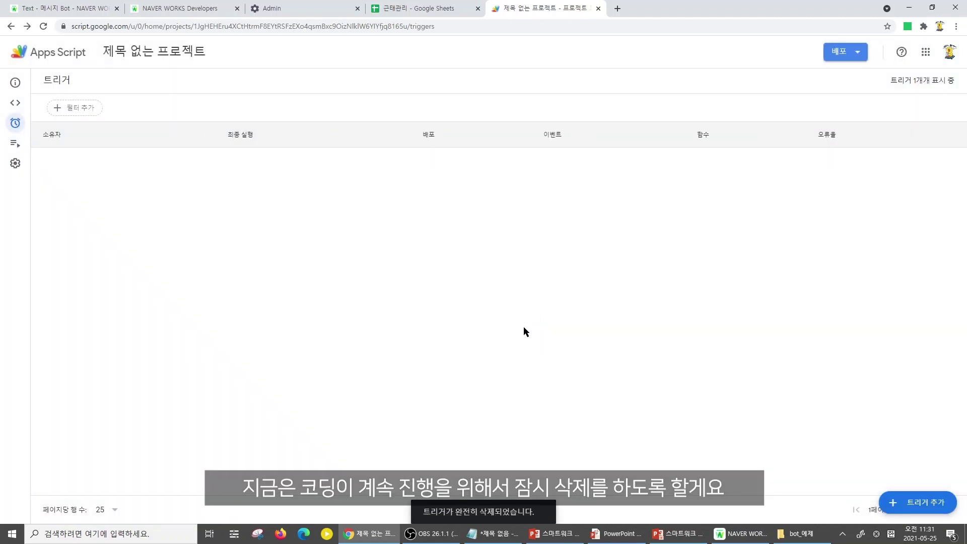
left_click(15, 103)
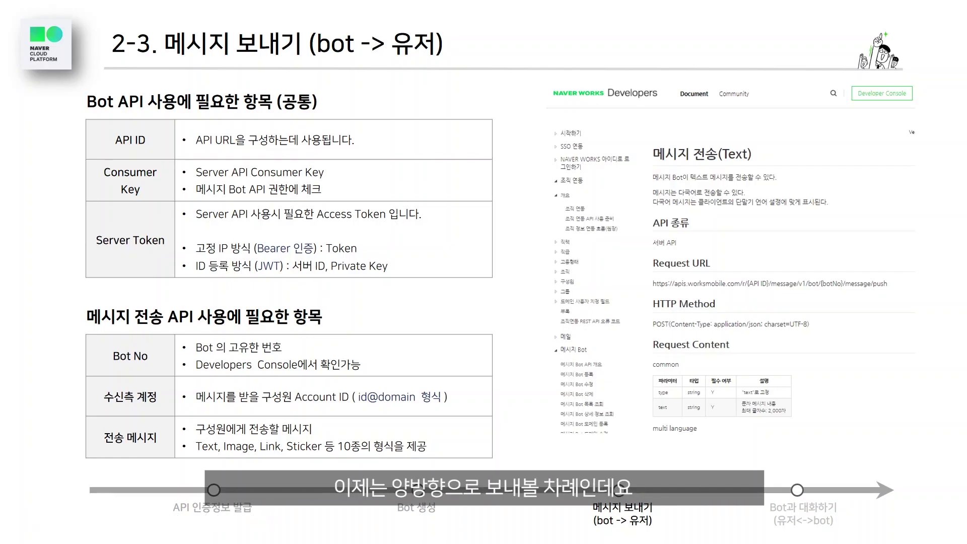
Advance the slideshow to slide 2-4, 'Bot과 대화하기 (유저<->bot)'
left_click(675, 419)
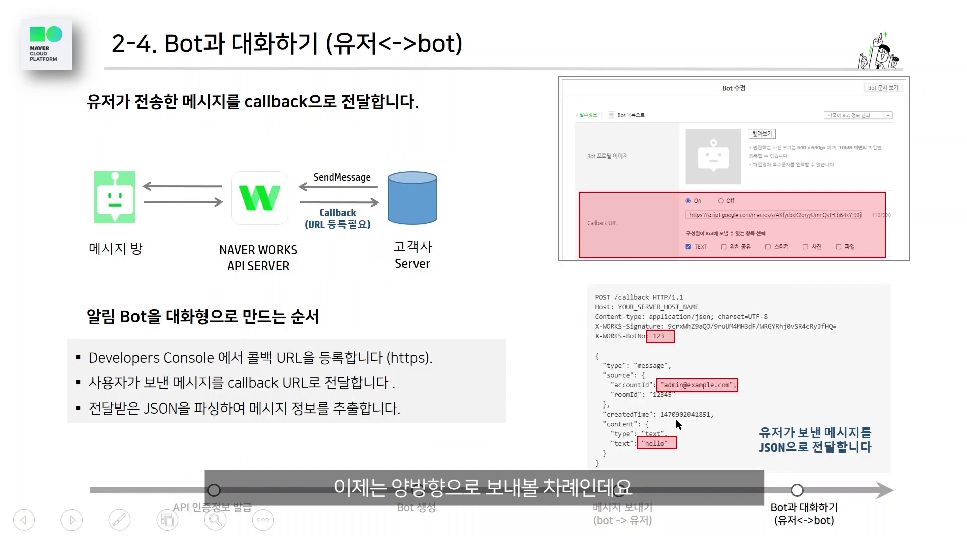